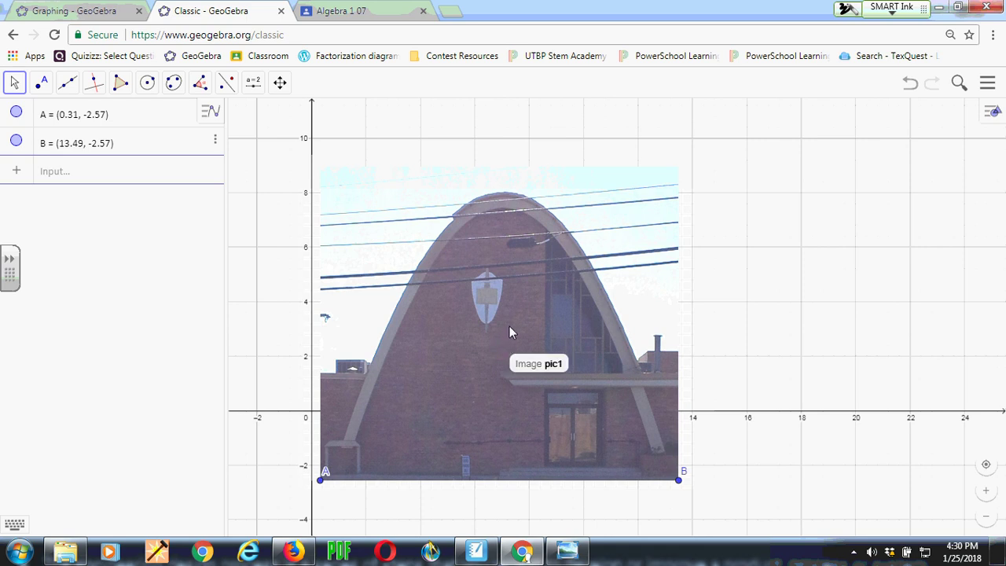
# Drag the church photo until corner A sits at (0.9, -1.07) and B at (14.07, -1.07).
pyautogui.moveTo(510, 327); pyautogui.dragTo(681, 284)
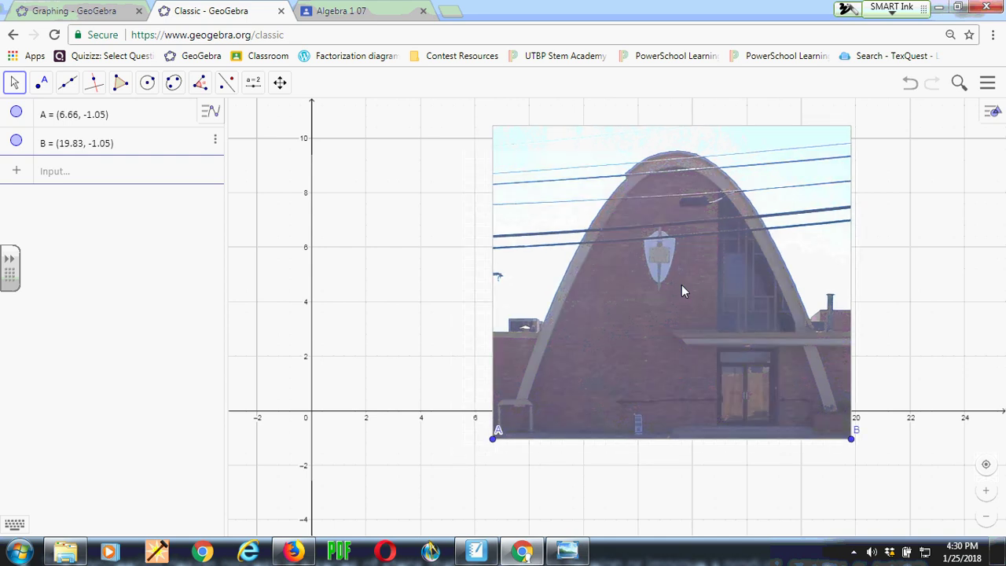
pyautogui.moveTo(683, 292); pyautogui.dragTo(551, 304)
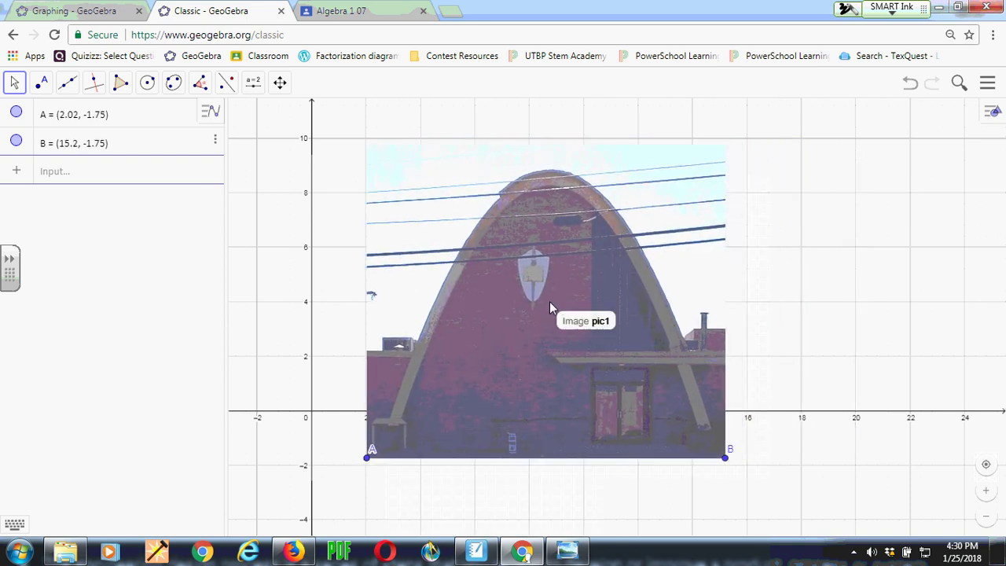
pyautogui.moveTo(551, 280); pyautogui.dragTo(518, 262)
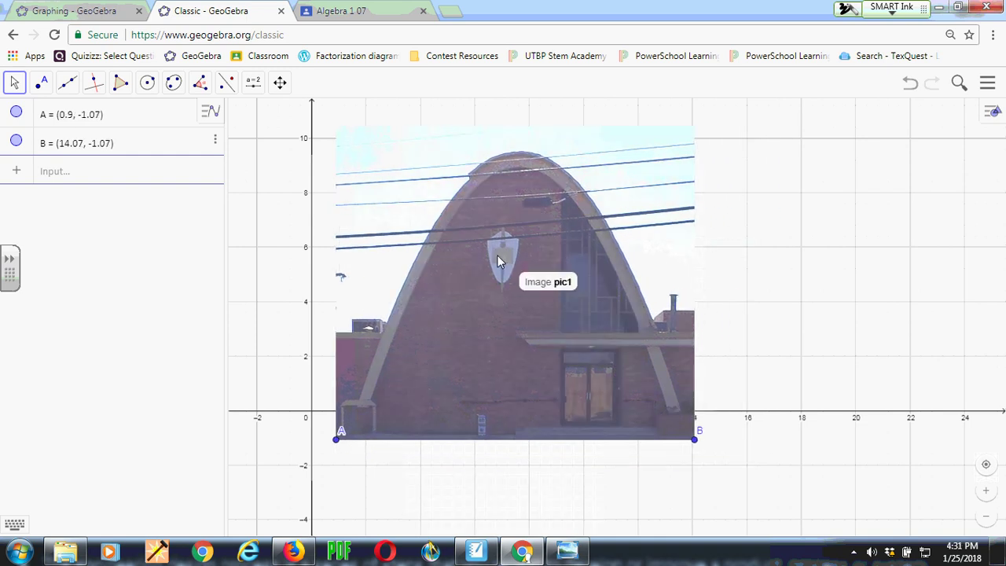
# Lower the church photo's opacity to about 50 in its Color settings so the grid shows through.
pyautogui.rightClick(497, 255)
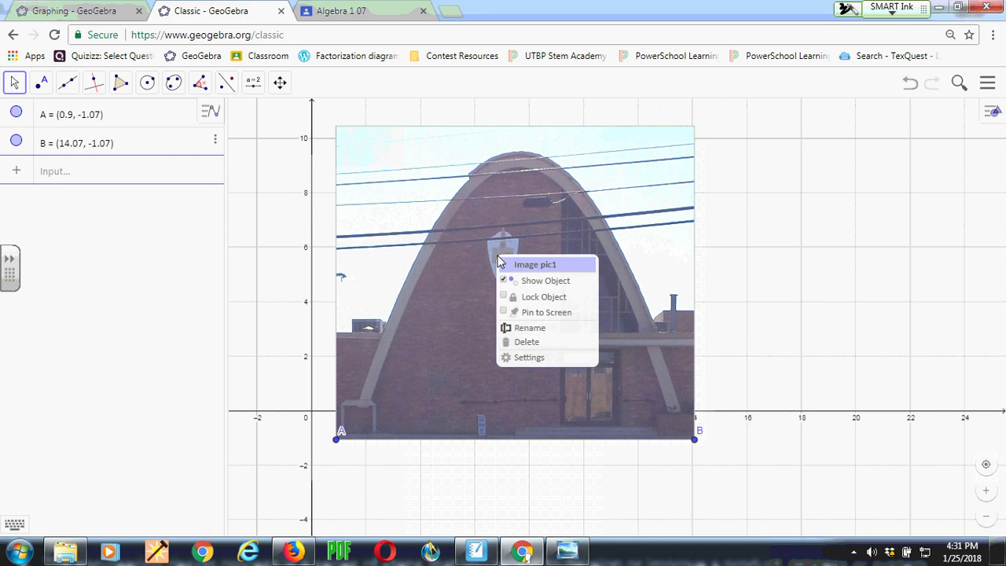
pyautogui.click(523, 358)
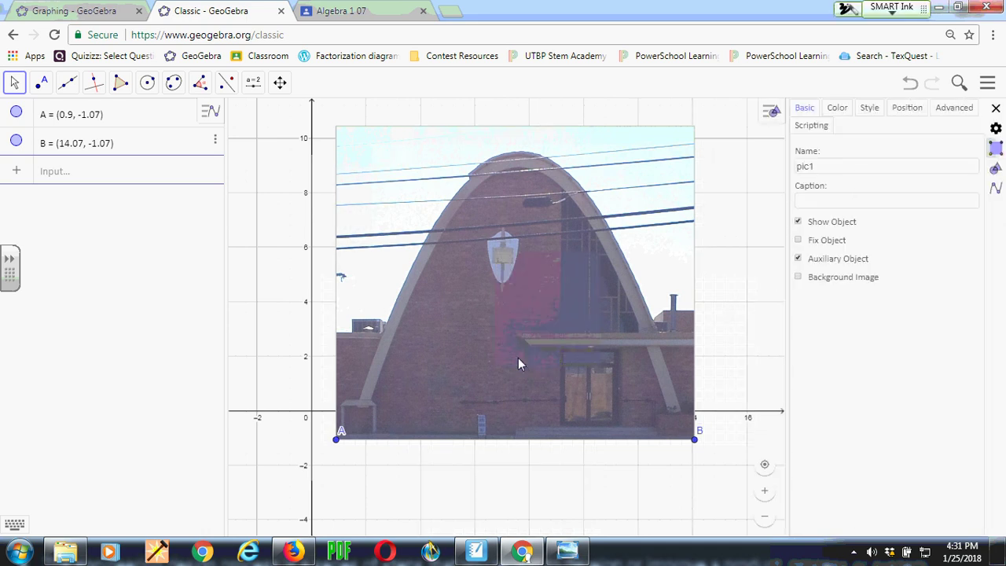
pyautogui.click(839, 110)
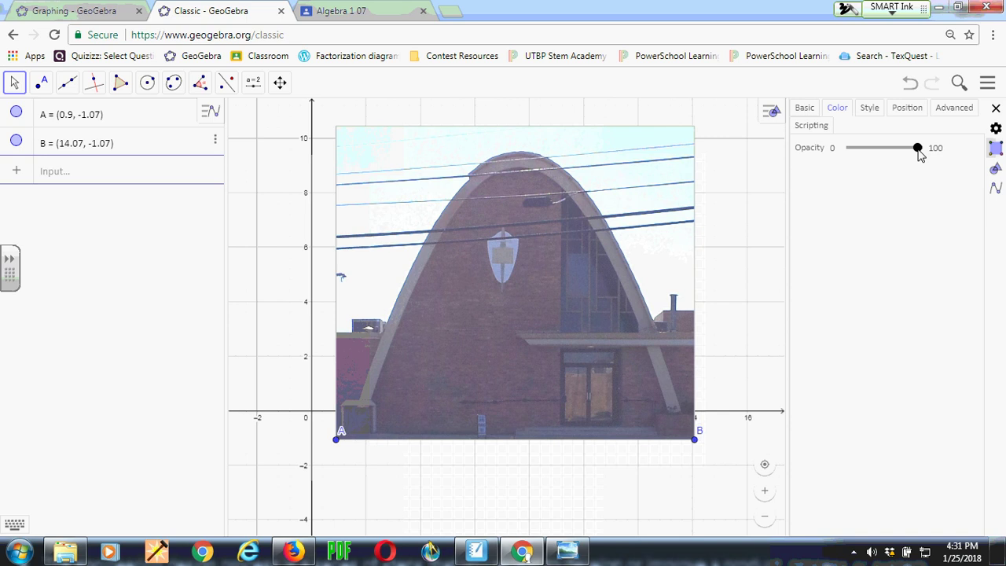
pyautogui.moveTo(918, 150); pyautogui.dragTo(884, 152)
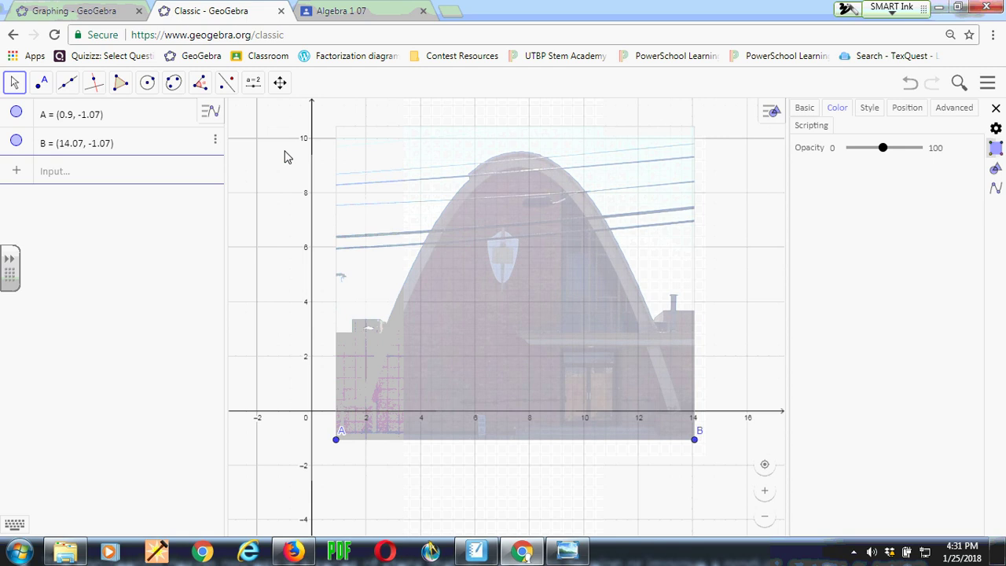
# Return to the Move tool and pan the graph view left and up.
pyautogui.click(281, 82)
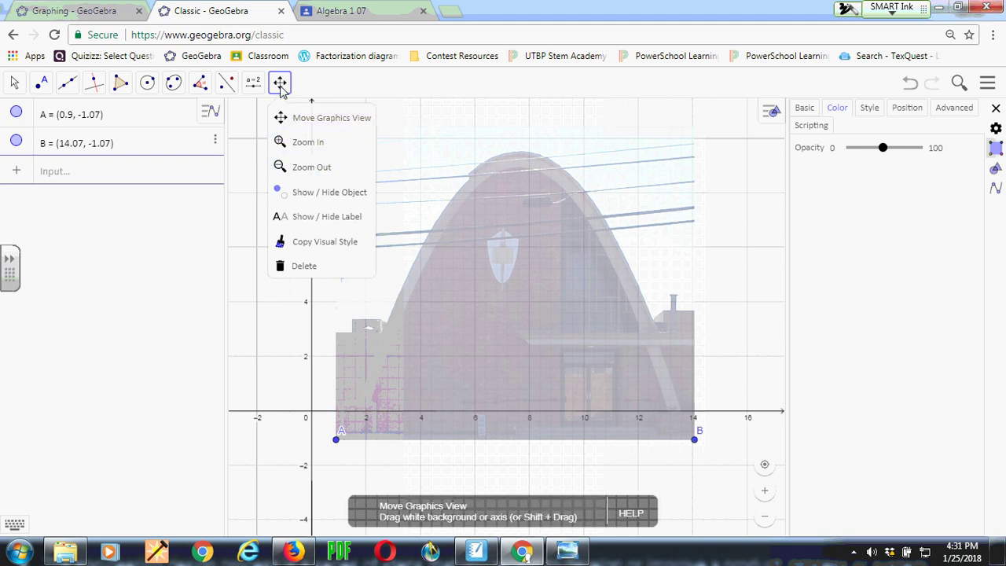
pyautogui.click(280, 82)
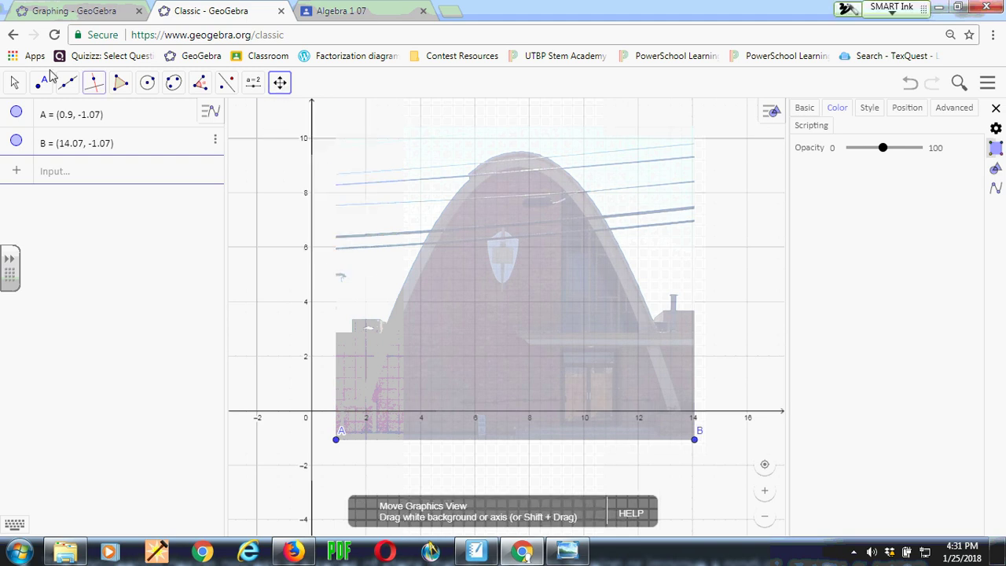
pyautogui.click(13, 82)
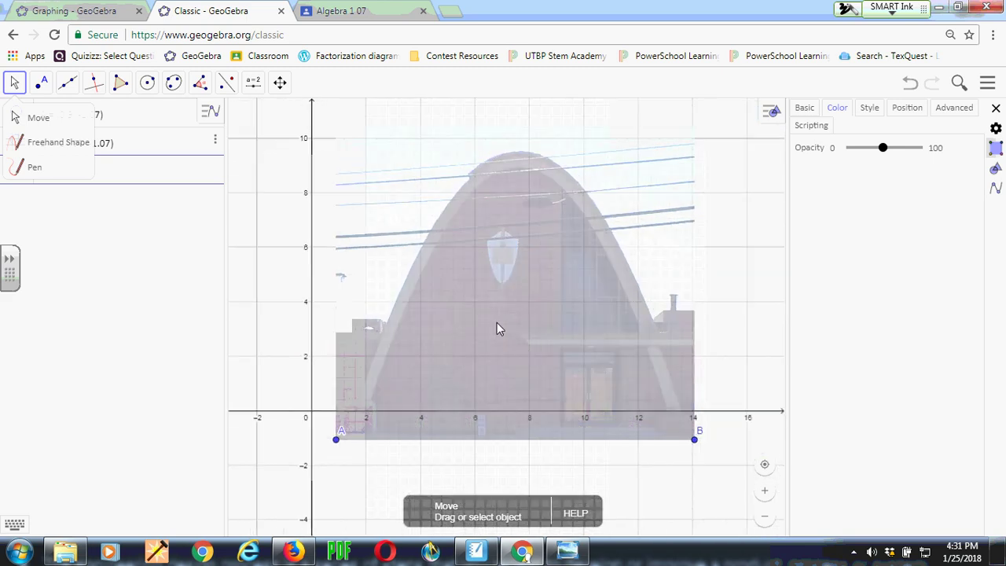
pyautogui.click(290, 338)
pyautogui.moveTo(291, 338); pyautogui.dragTo(259, 333)
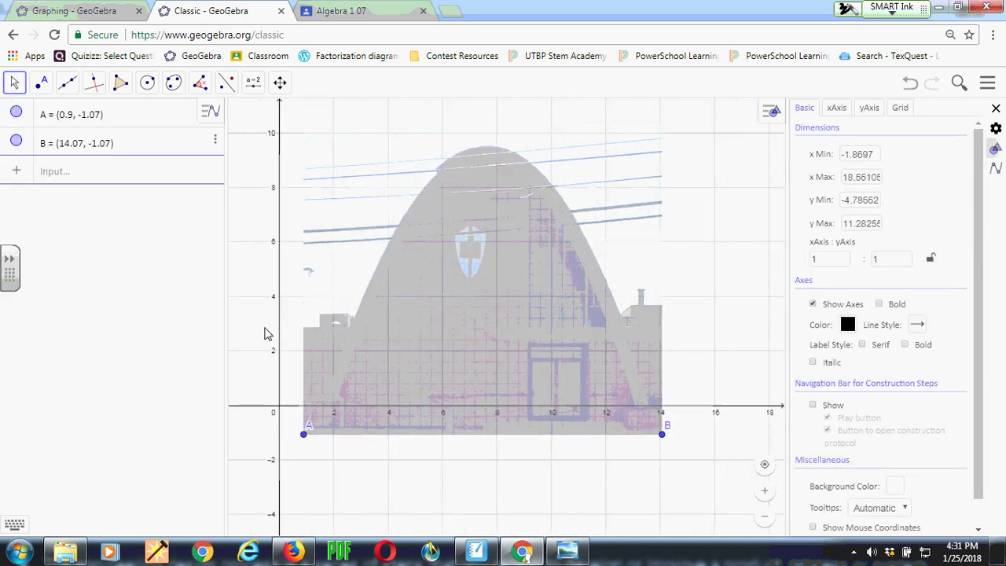
# Drag the church photo so its base corners sit at (2.3, -2.7) and (15.48, -2.7).
pyautogui.moveTo(411, 324)
pyautogui.mouseDown()
pyautogui.moveTo(420, 293)
pyautogui.moveTo(412, 313)
pyautogui.mouseUp()
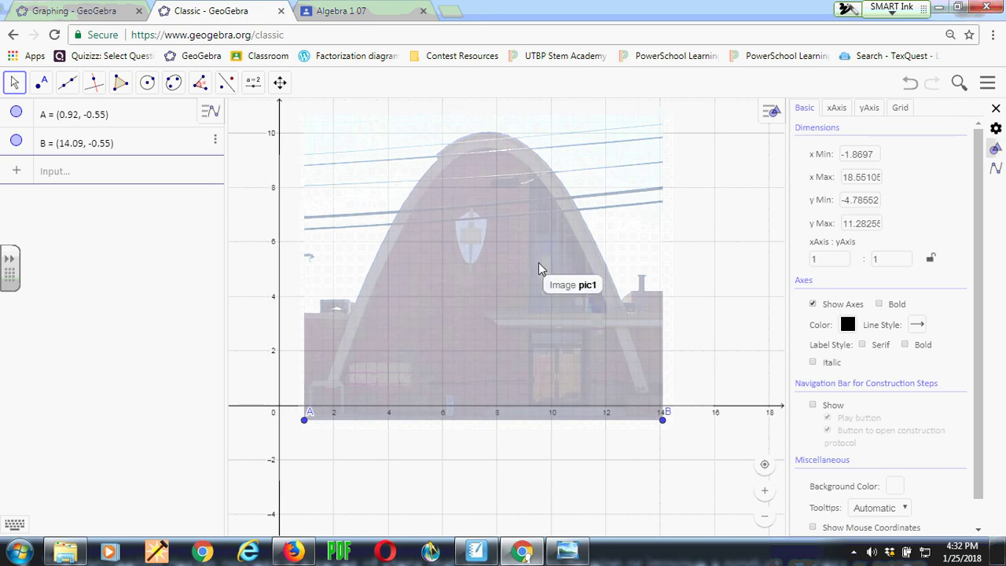
pyautogui.moveTo(515, 259); pyautogui.dragTo(514, 291)
pyautogui.press('Escape')
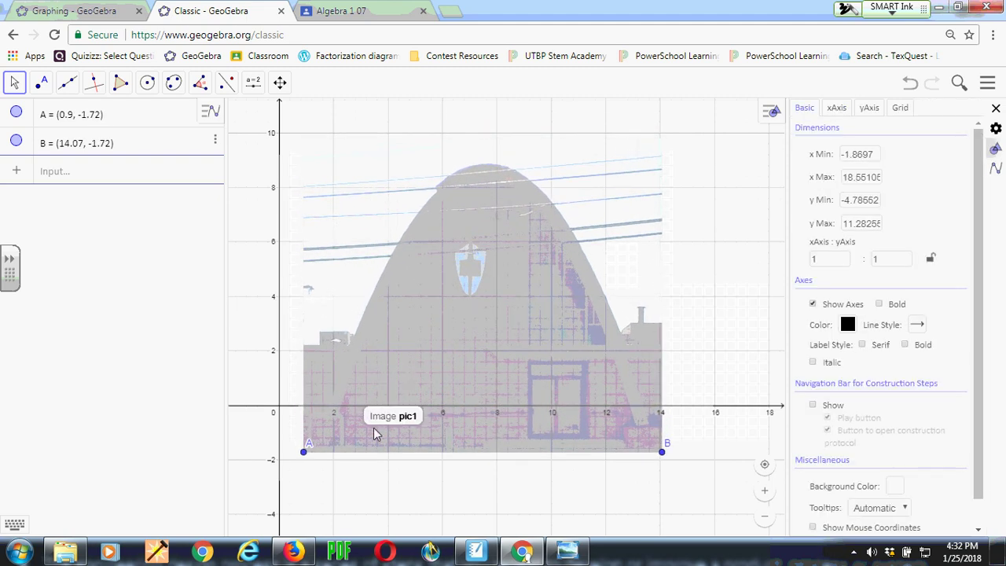
pyautogui.moveTo(492, 334); pyautogui.dragTo(531, 369)
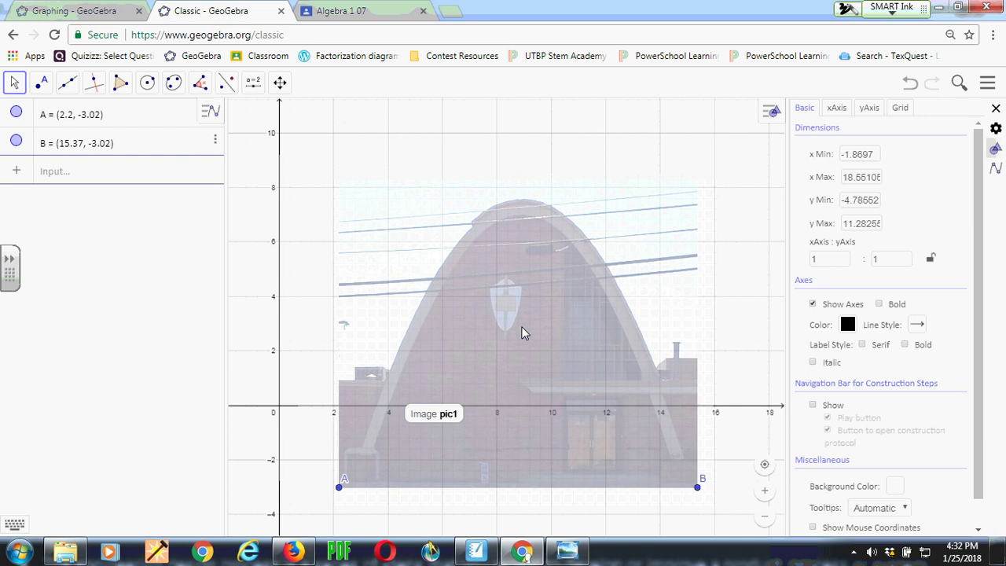
pyautogui.click(522, 366)
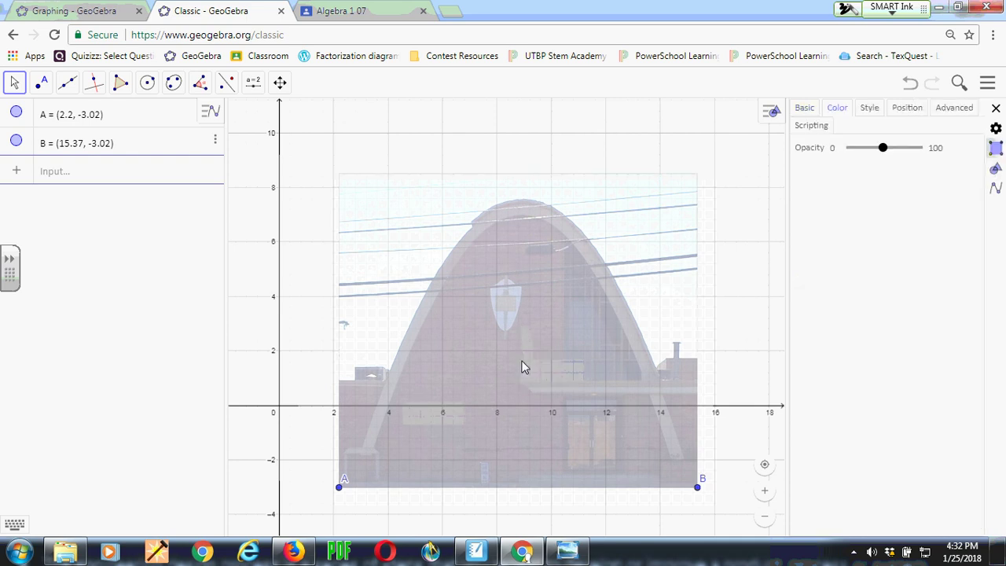
pyautogui.moveTo(522, 361)
pyautogui.mouseDown()
pyautogui.moveTo(530, 337)
pyautogui.moveTo(524, 352)
pyautogui.mouseUp()
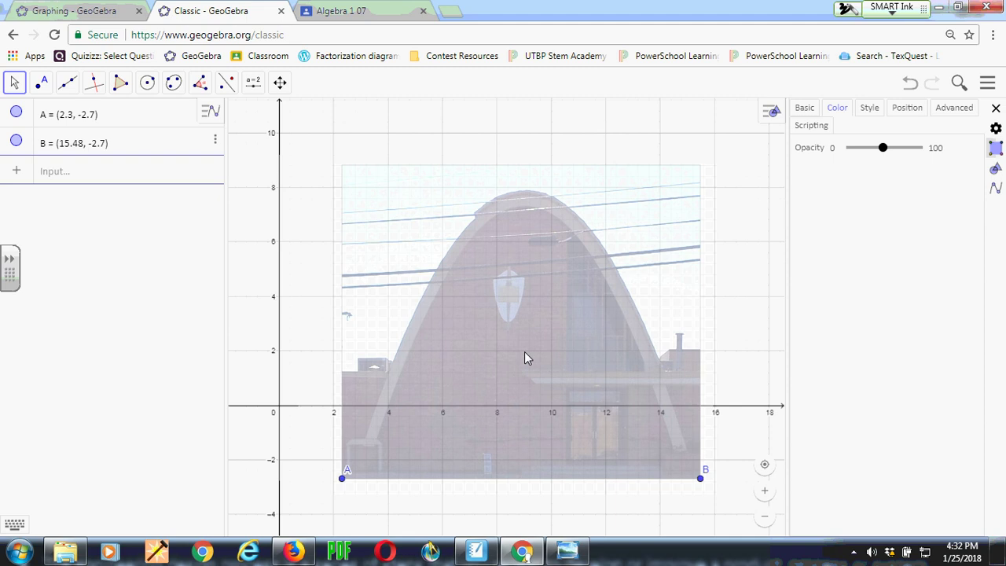
pyautogui.press('Escape')
# Zoom in, narrow the algebra panel, and close the graph settings panel.
pyautogui.scroll(8, 460, 399)
pyautogui.scroll(5, 456, 402)
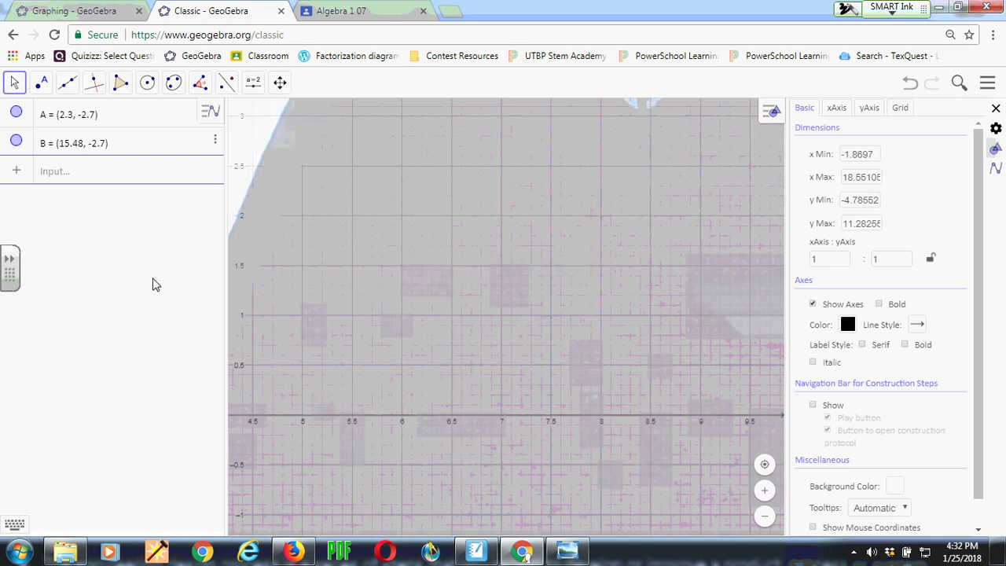
pyautogui.moveTo(228, 267); pyautogui.dragTo(139, 276)
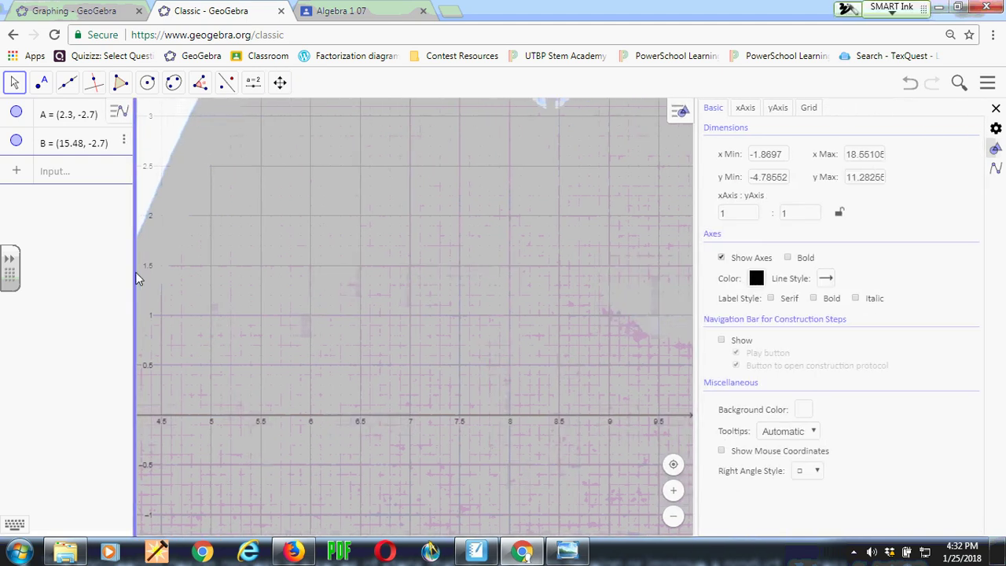
pyautogui.click(995, 107)
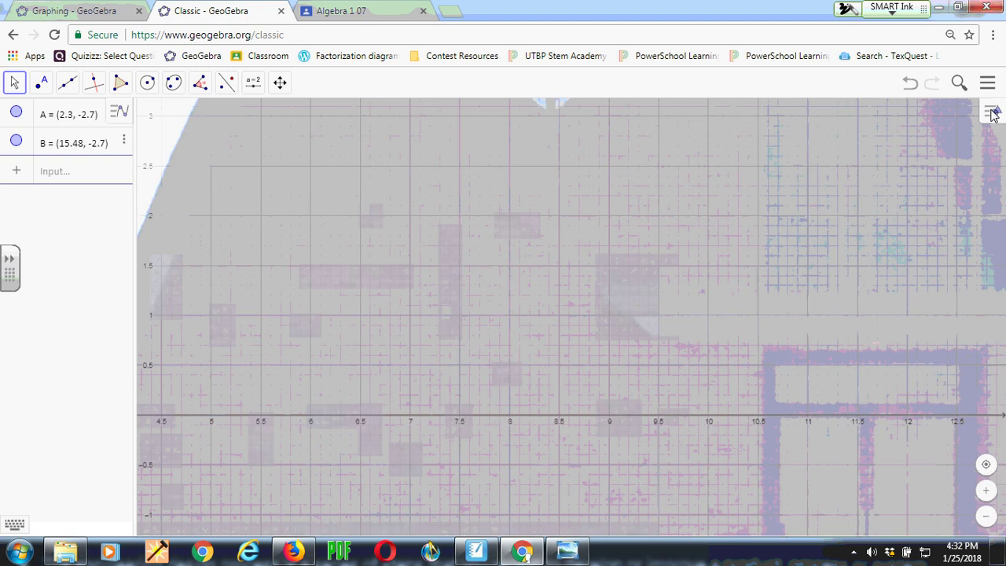
# Pan the view left and nudge the photo so B sits at (15.5, -2.66).
pyautogui.scroll(-3, 804, 307)
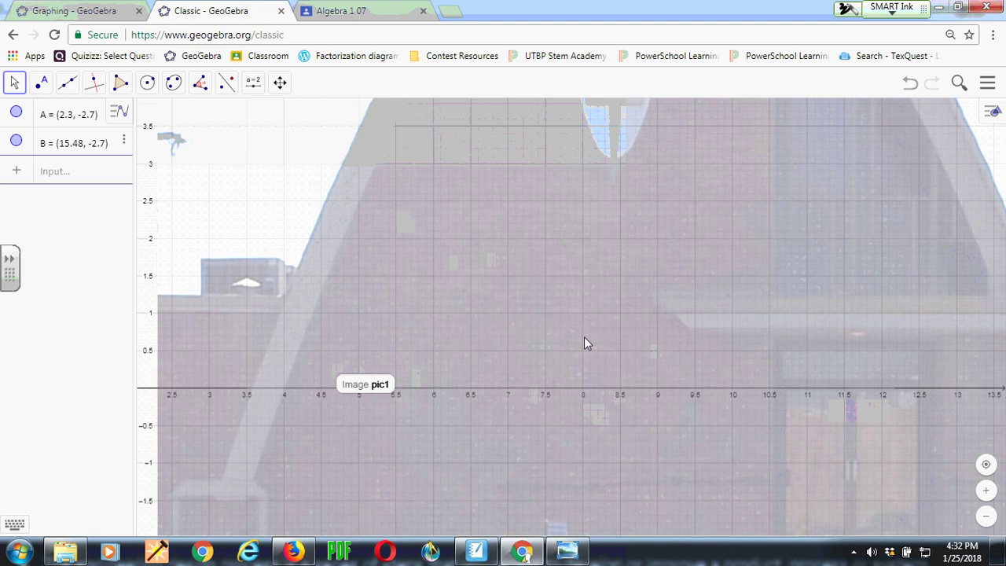
pyautogui.click(279, 83)
pyautogui.moveTo(695, 303); pyautogui.dragTo(585, 281)
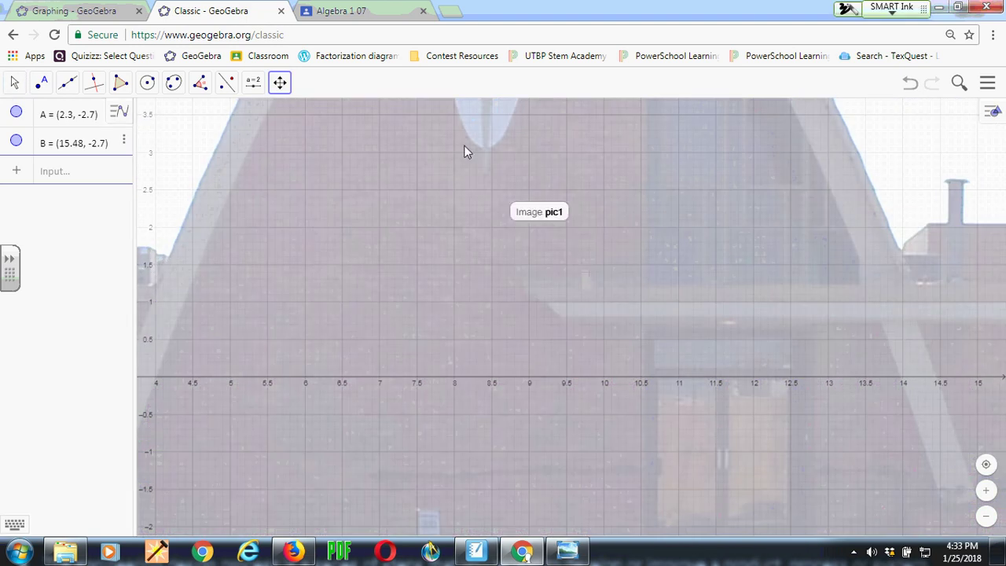
pyautogui.scroll(-2, 293, 198)
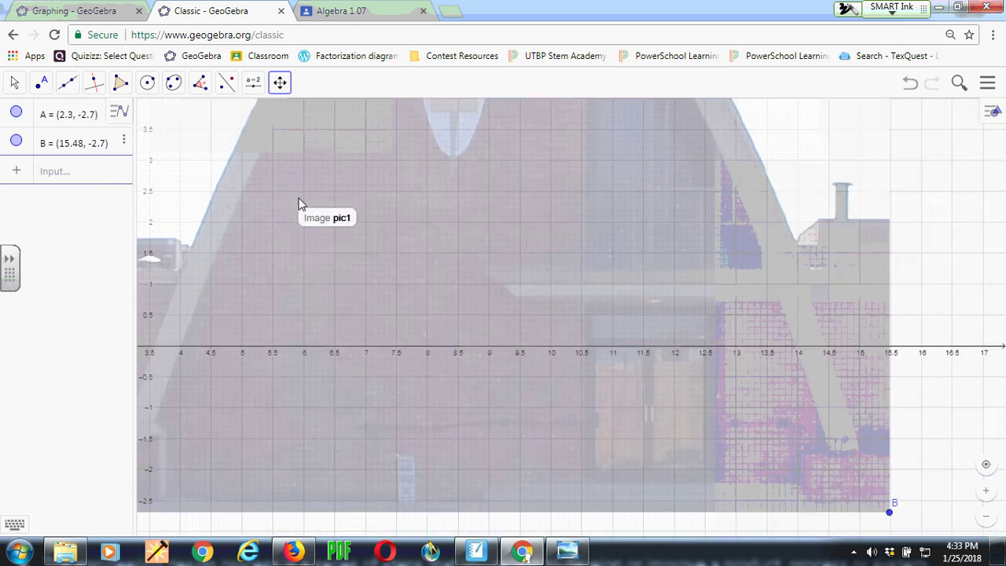
pyautogui.click(35, 89)
pyautogui.press('Escape')
pyautogui.moveTo(508, 227); pyautogui.dragTo(509, 225)
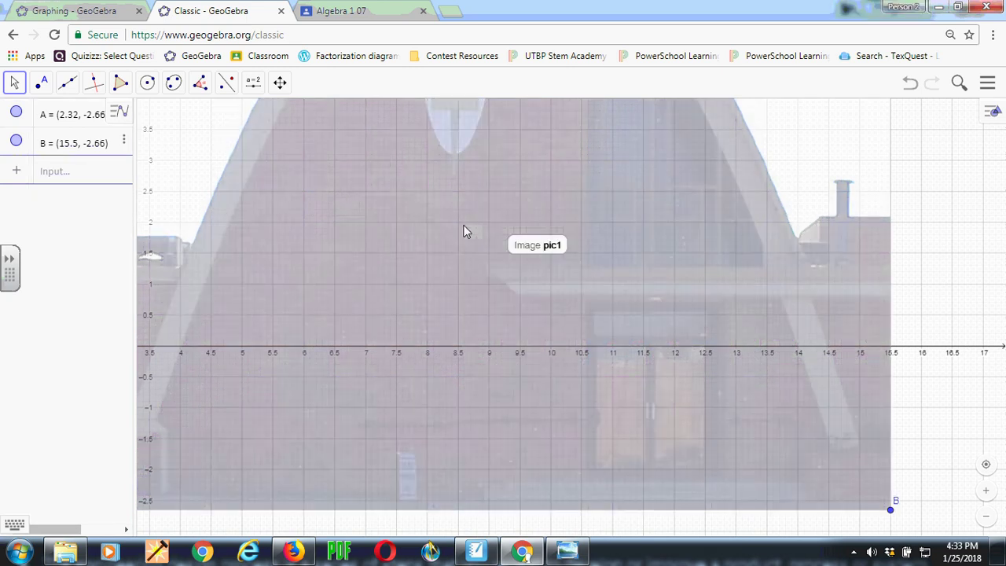
pyautogui.rightClick(464, 227)
# Place points C (4, 0) and D (14, 0) where the arch legs meet the x-axis, then widen the algebra panel.
pyautogui.click(480, 270)
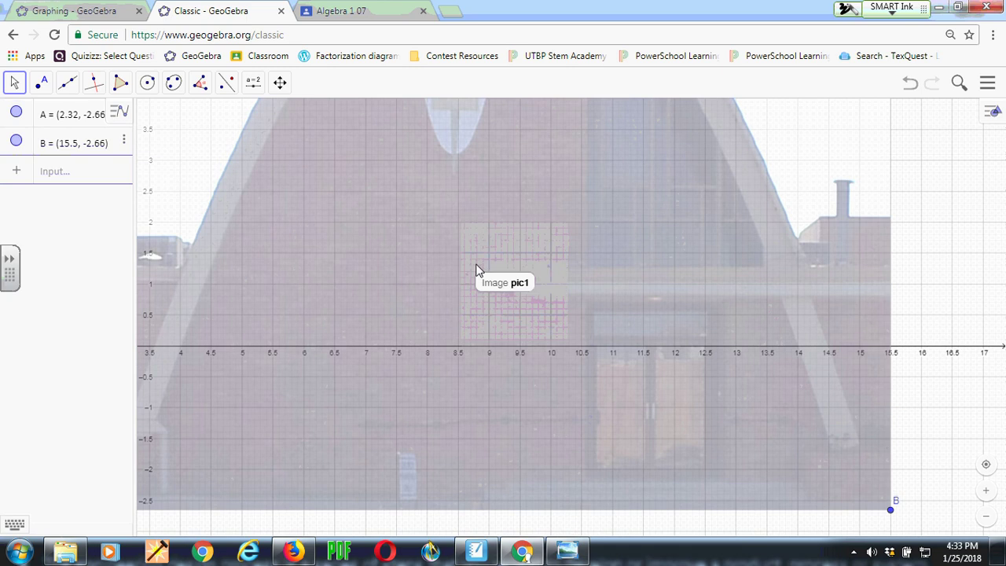
pyautogui.scroll(-8, 467, 302)
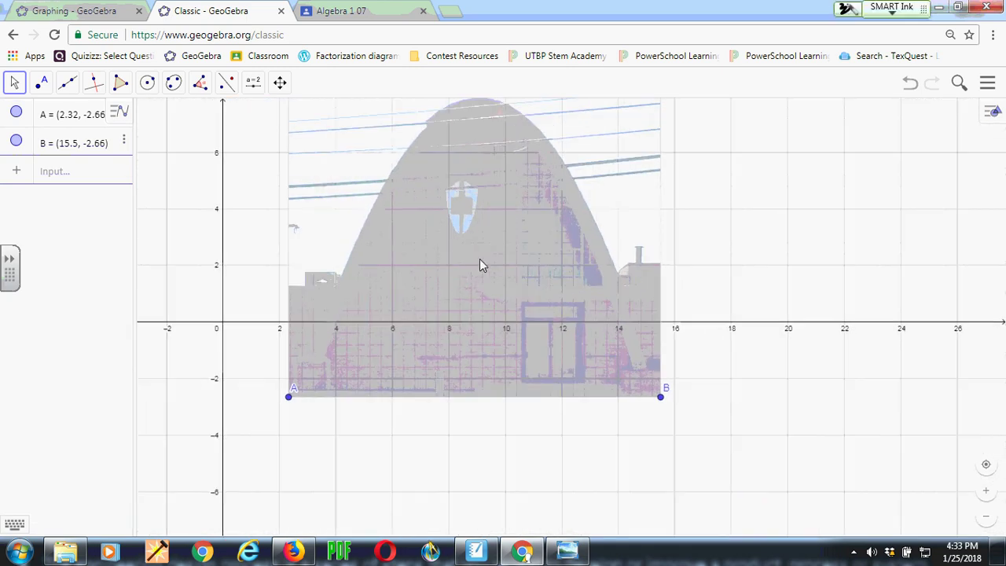
pyautogui.click(42, 85)
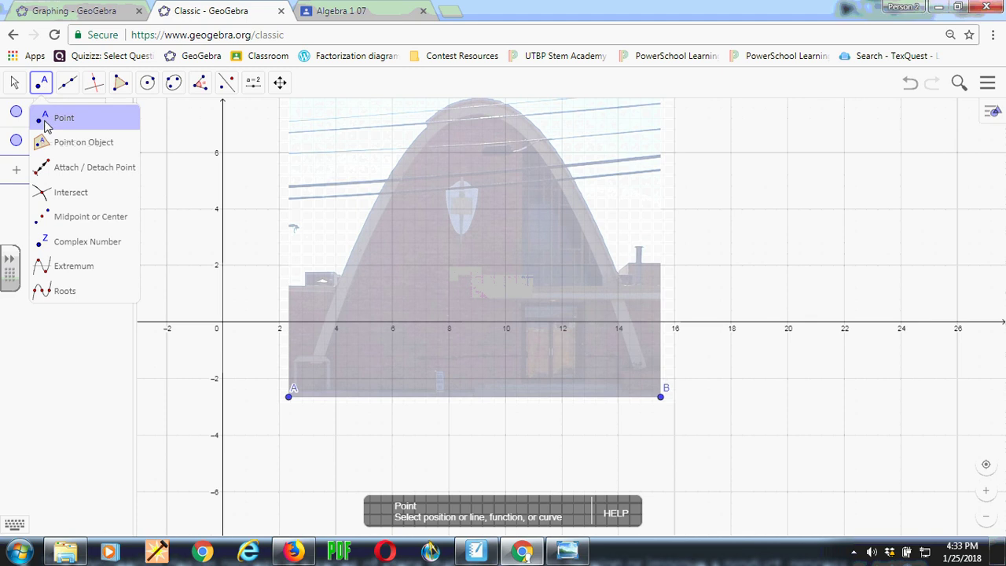
pyautogui.click(59, 118)
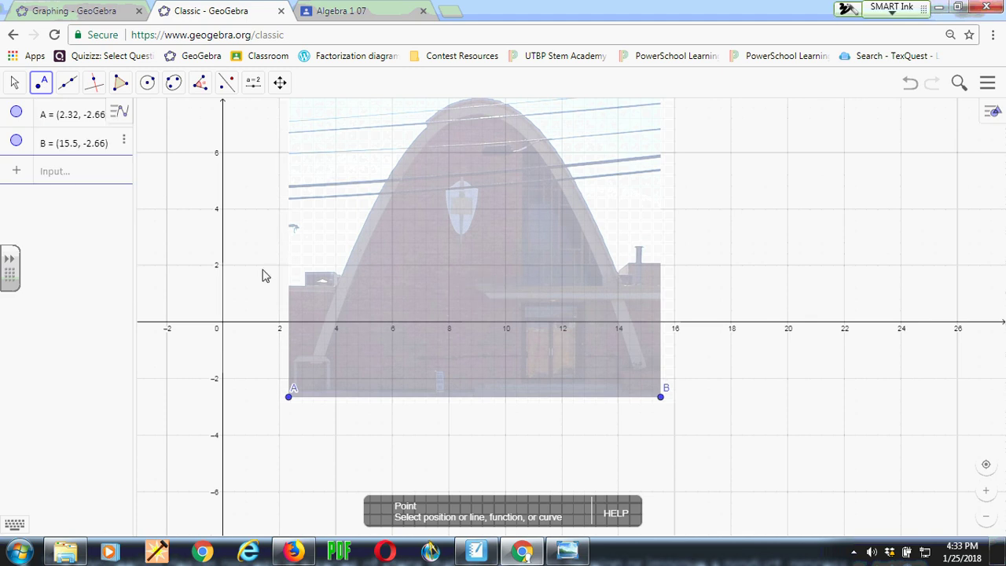
pyautogui.click(336, 322)
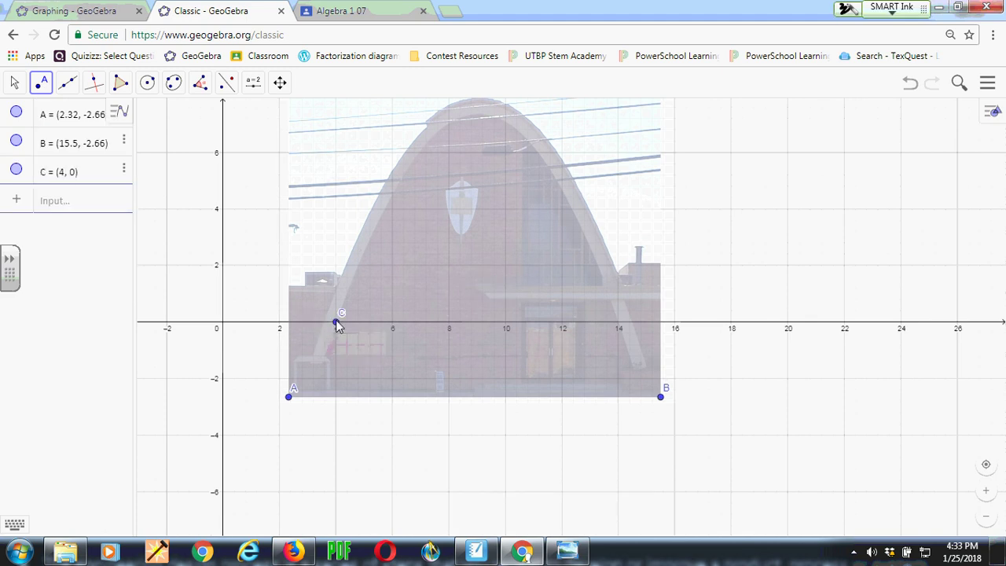
pyautogui.click(618, 322)
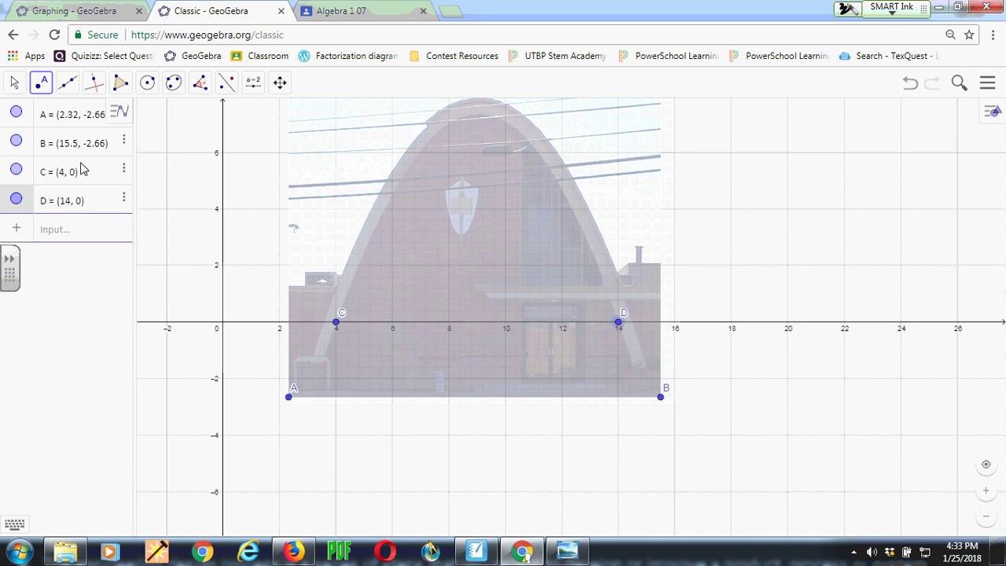
pyautogui.moveTo(135, 242); pyautogui.dragTo(163, 238)
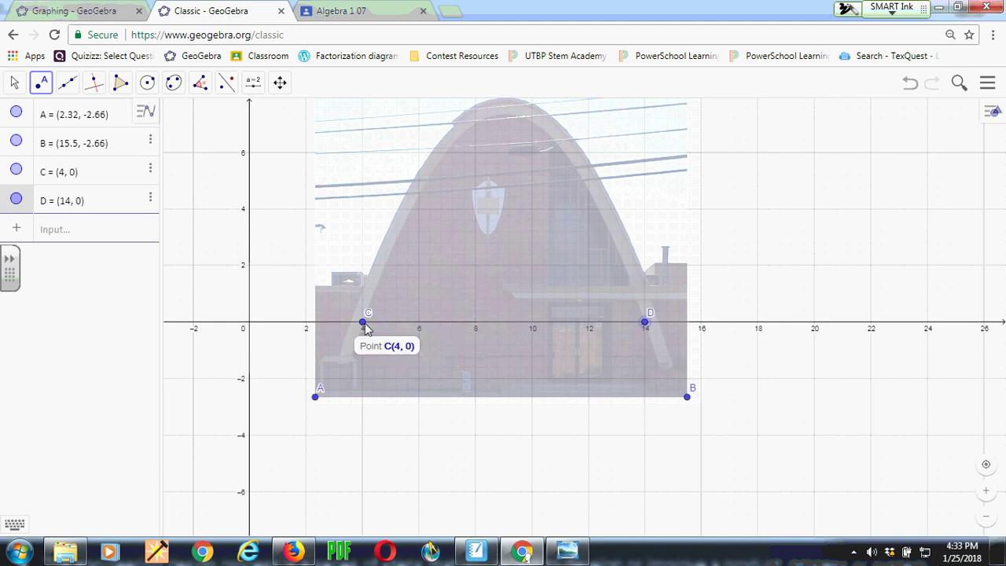
pyautogui.click(88, 231)
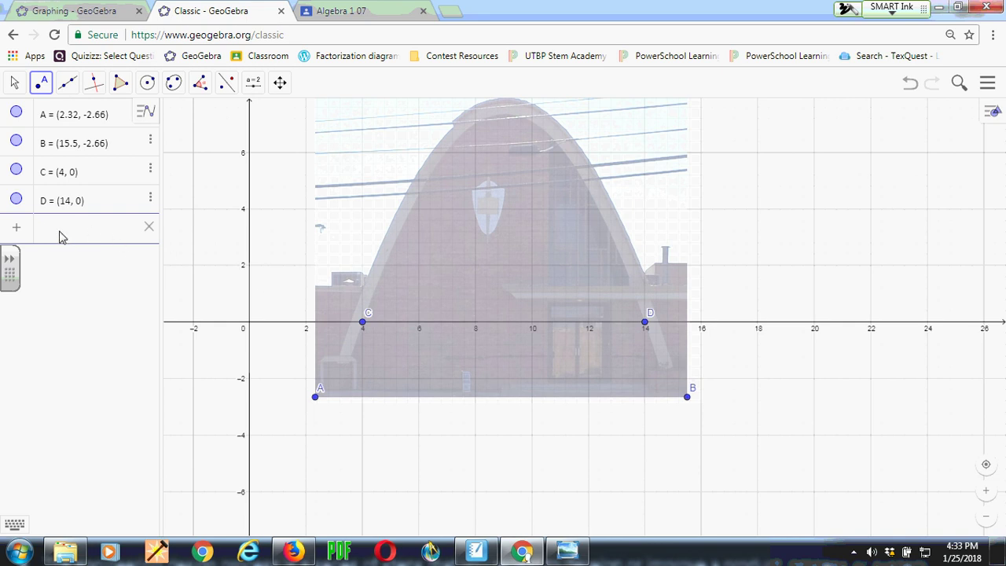
# Enter point E = (9, 0) in the Input bar and delete the stray point F.
pyautogui.write('(9,0')
pyautogui.press('Return')
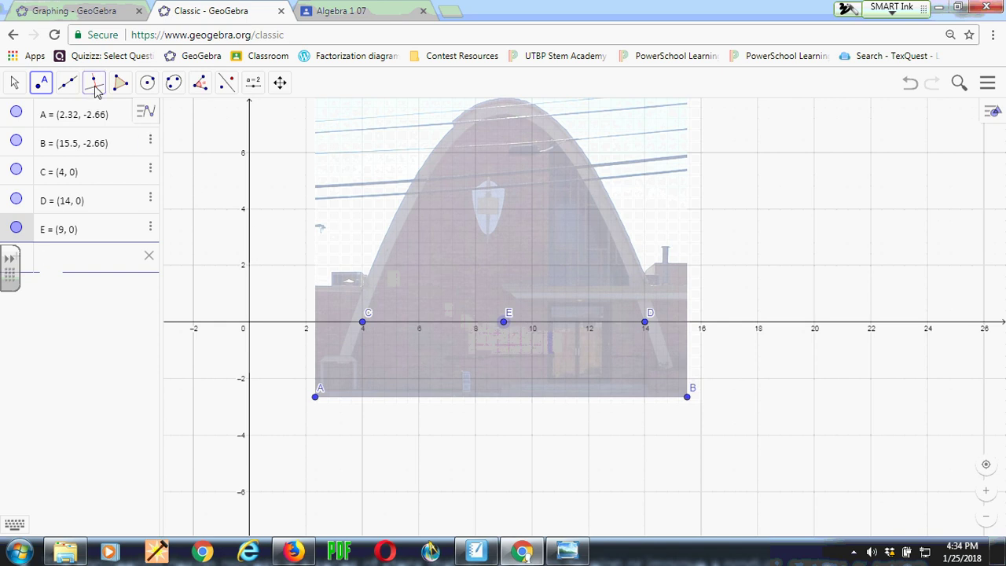
pyautogui.scroll(2, 202, 214)
pyautogui.scroll(-3, 206, 213)
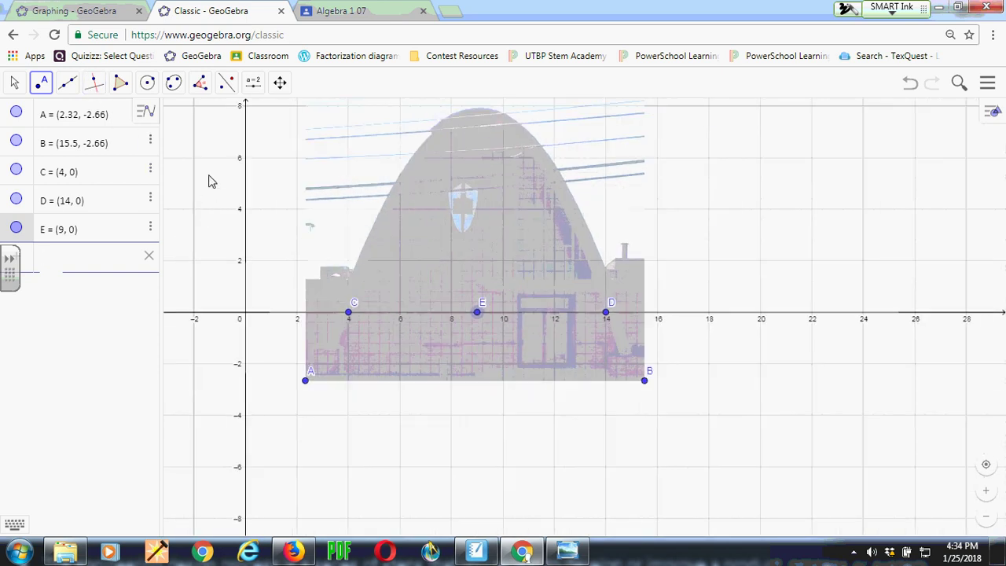
pyautogui.moveTo(213, 260)
pyautogui.mouseDown()
pyautogui.moveTo(212, 305)
pyautogui.moveTo(212, 243)
pyautogui.mouseUp()
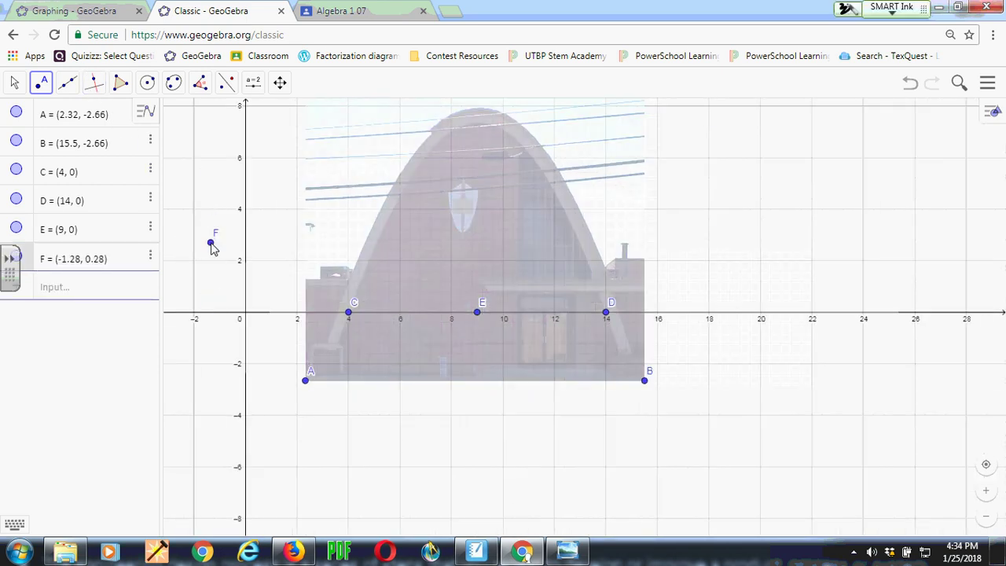
pyautogui.rightClick(211, 243)
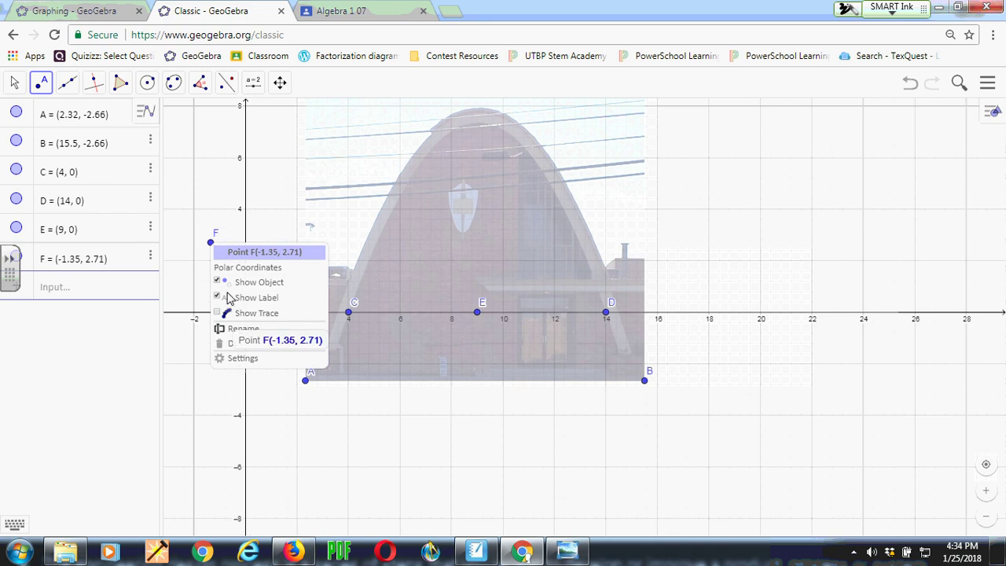
pyautogui.click(230, 344)
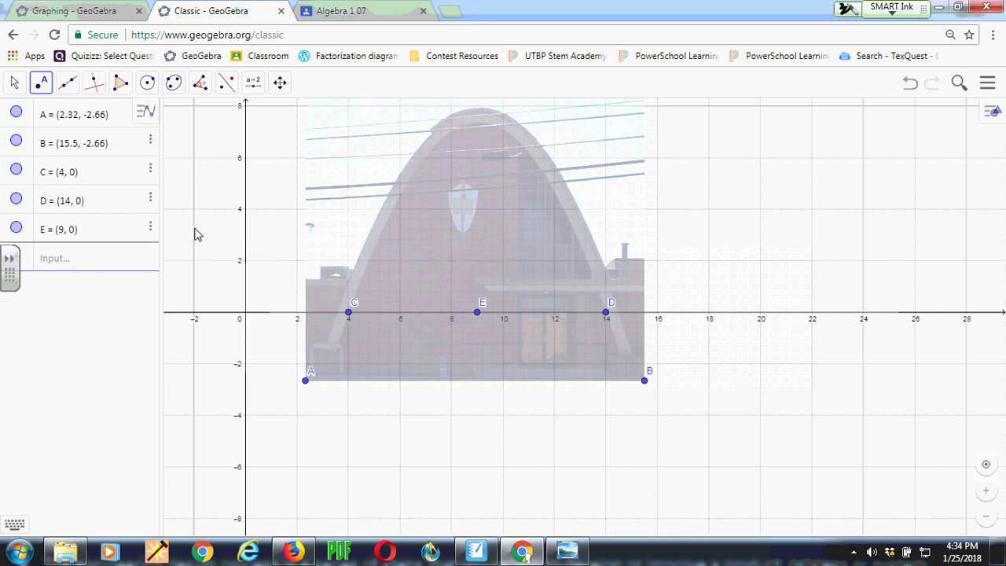
# Draw the line perpendicular to the x-axis through E, giving f: x = 9.
pyautogui.click(93, 86)
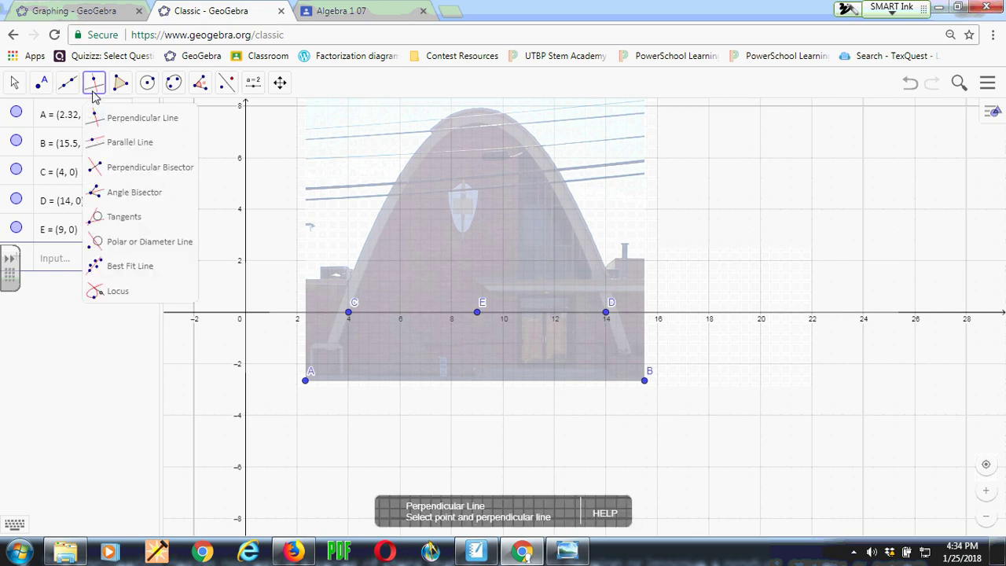
pyautogui.click(120, 123)
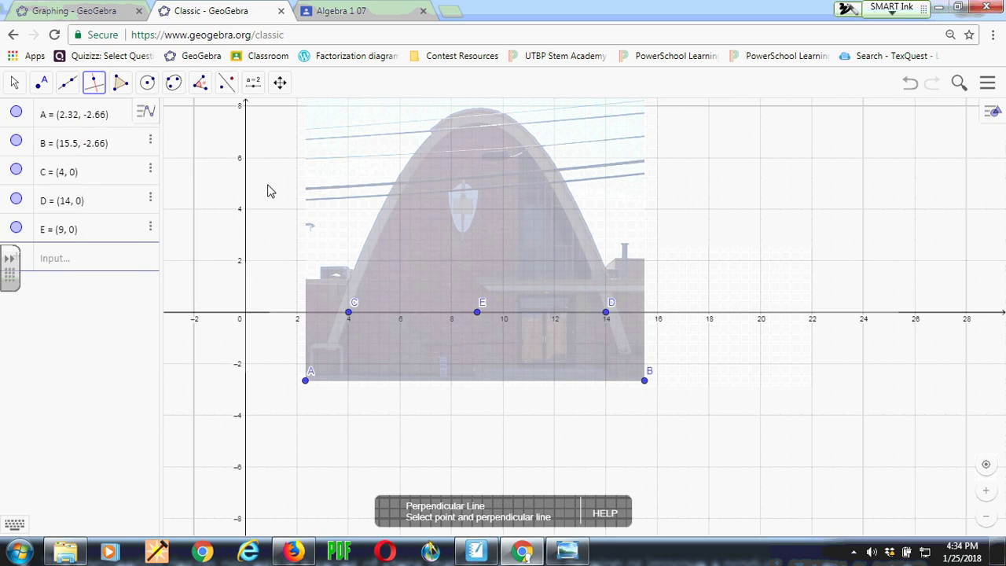
pyautogui.click(670, 318)
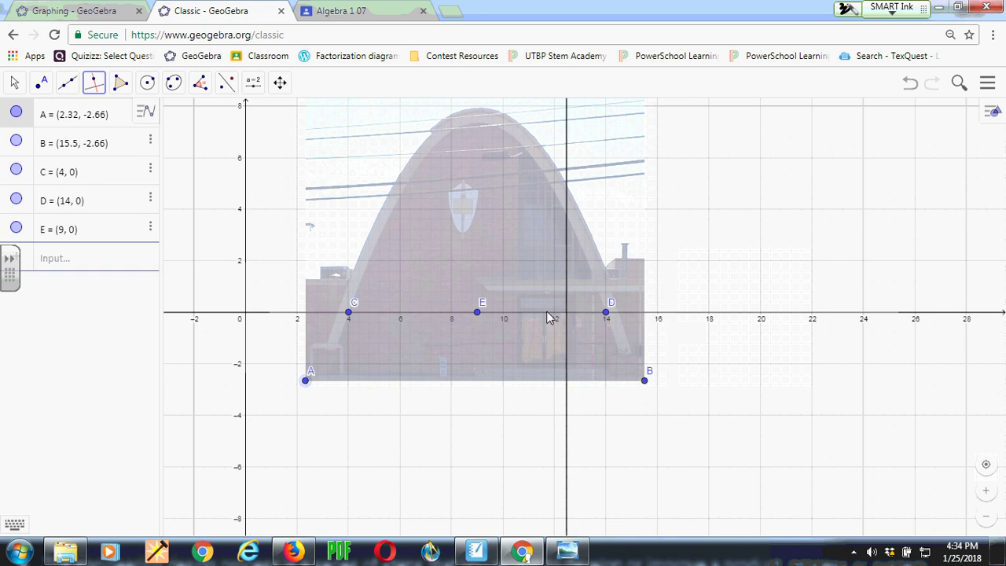
pyautogui.click(478, 314)
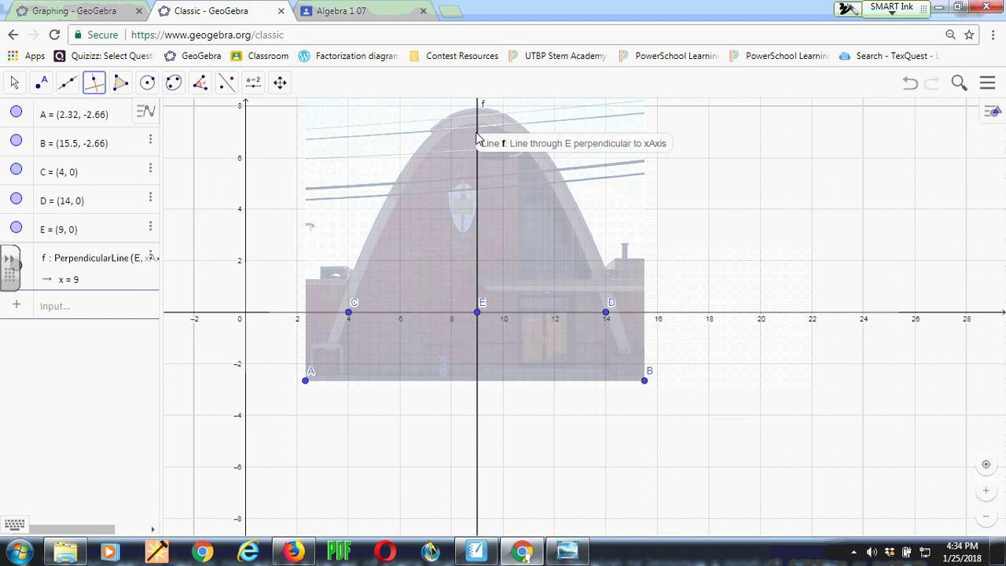
# Undo the accidental point and pan up to bring the arch top into view.
pyautogui.moveTo(275, 146)
pyautogui.mouseDown()
pyautogui.moveTo(268, 183)
pyautogui.moveTo(269, 153)
pyautogui.mouseUp()
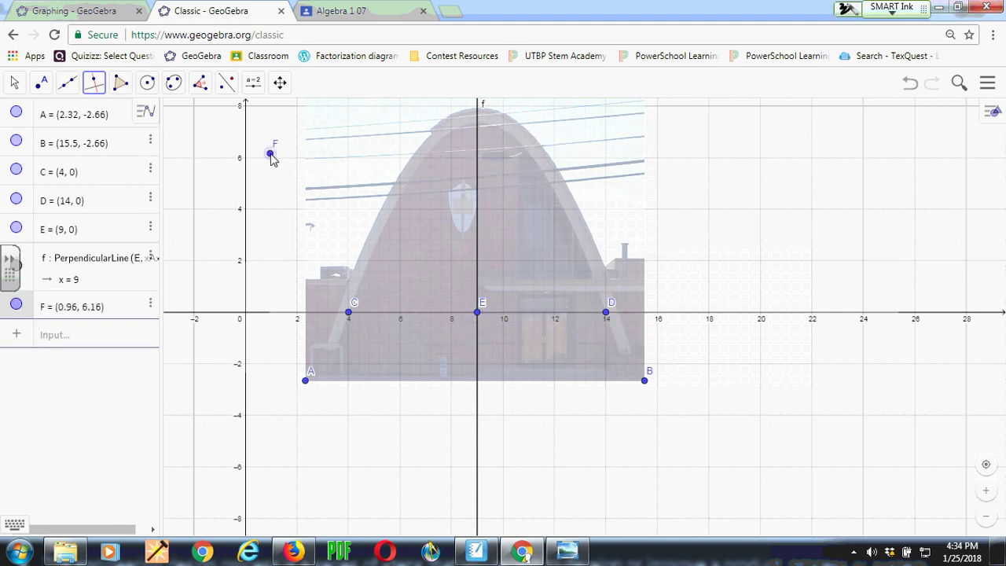
pyautogui.click(908, 83)
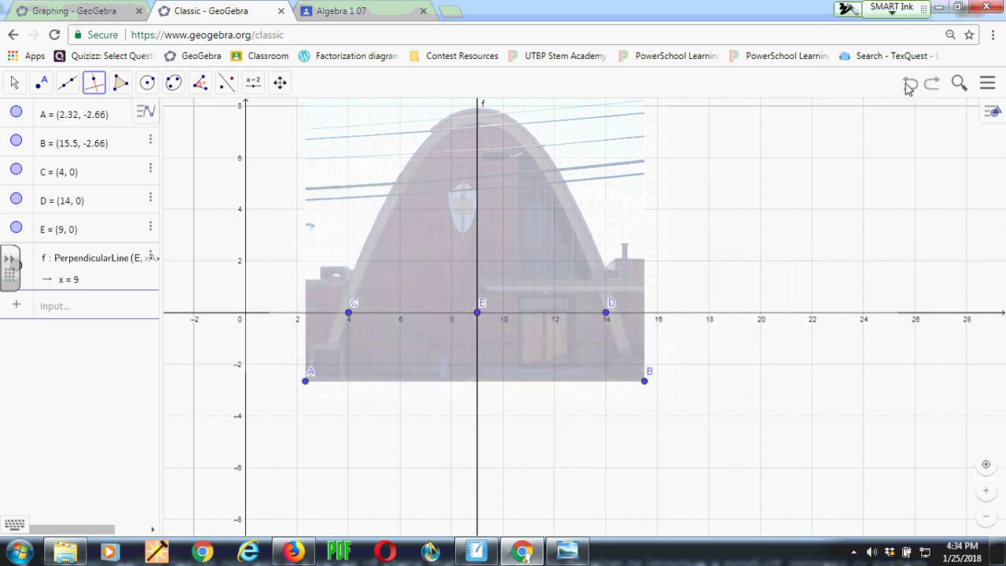
pyautogui.click(17, 83)
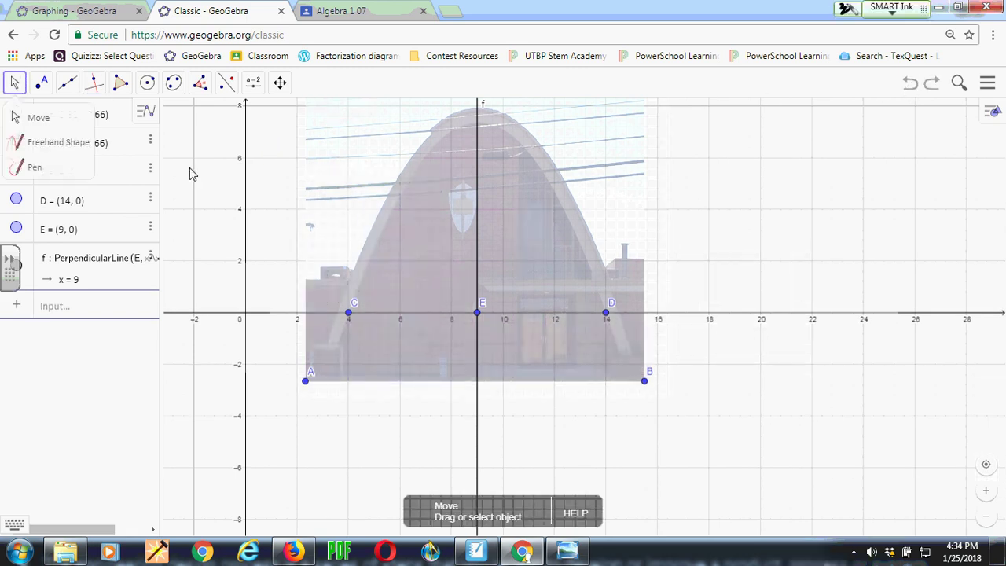
pyautogui.click(477, 170)
pyautogui.scroll(3, 477, 171)
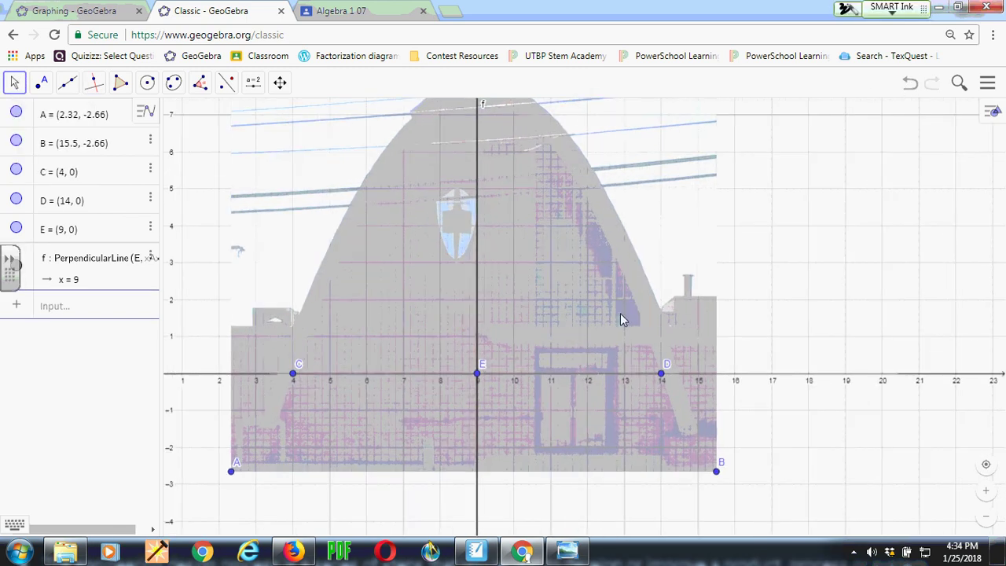
pyautogui.moveTo(774, 257); pyautogui.dragTo(769, 375)
# Place vertex point F = (9, 7.31) on line f at the arch's peak.
pyautogui.scroll(1, 550, 263)
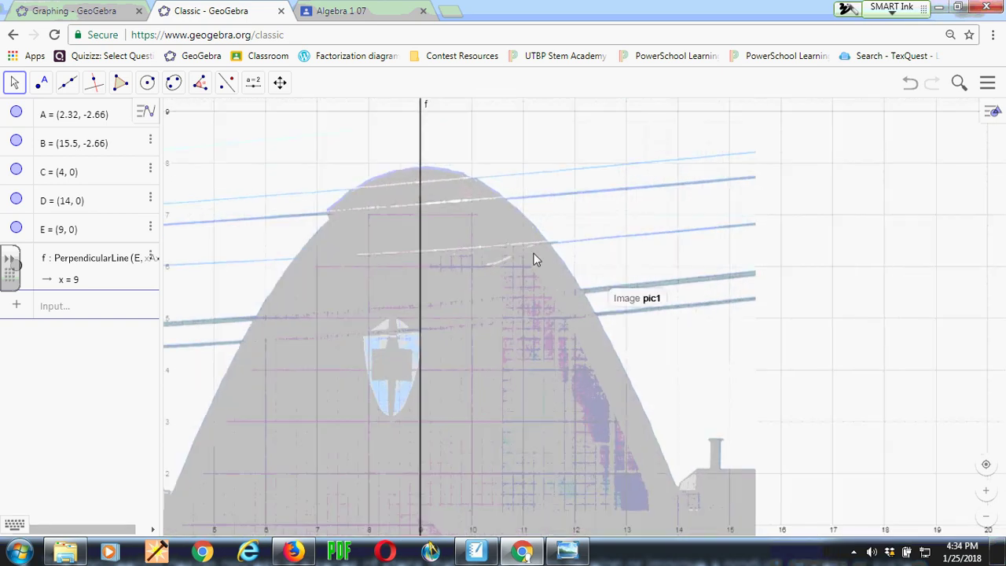
pyautogui.scroll(1, 629, 260)
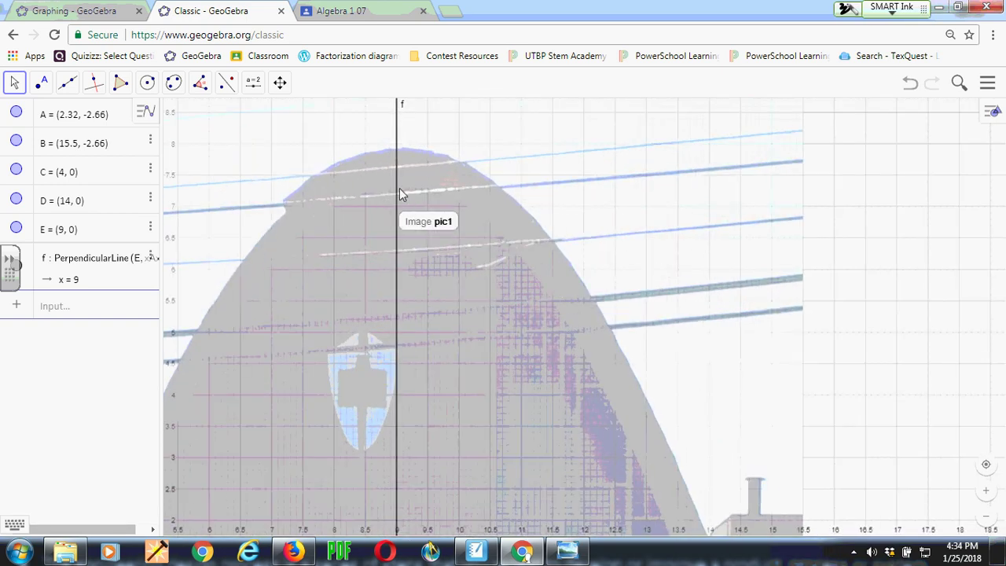
pyautogui.click(41, 85)
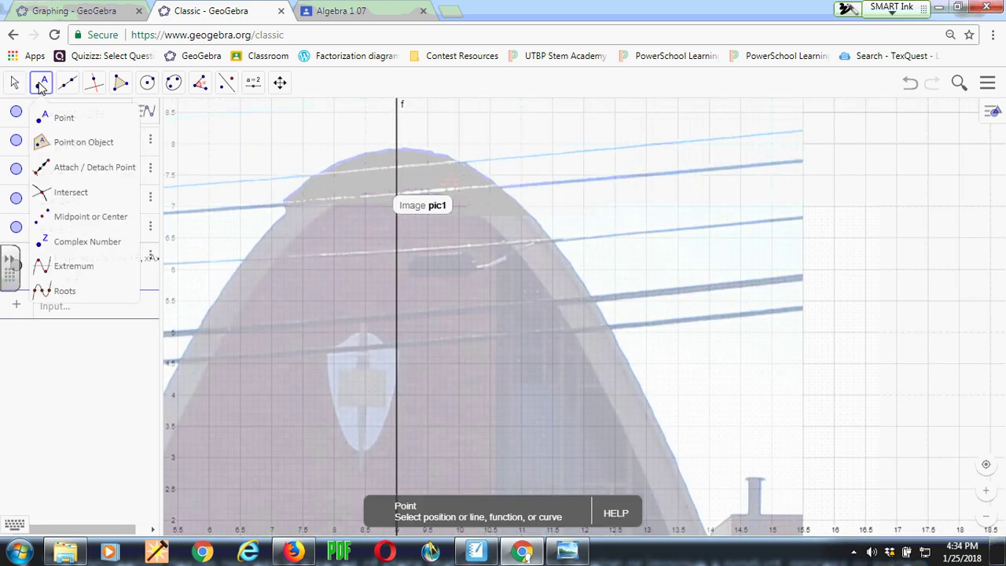
pyautogui.click(396, 187)
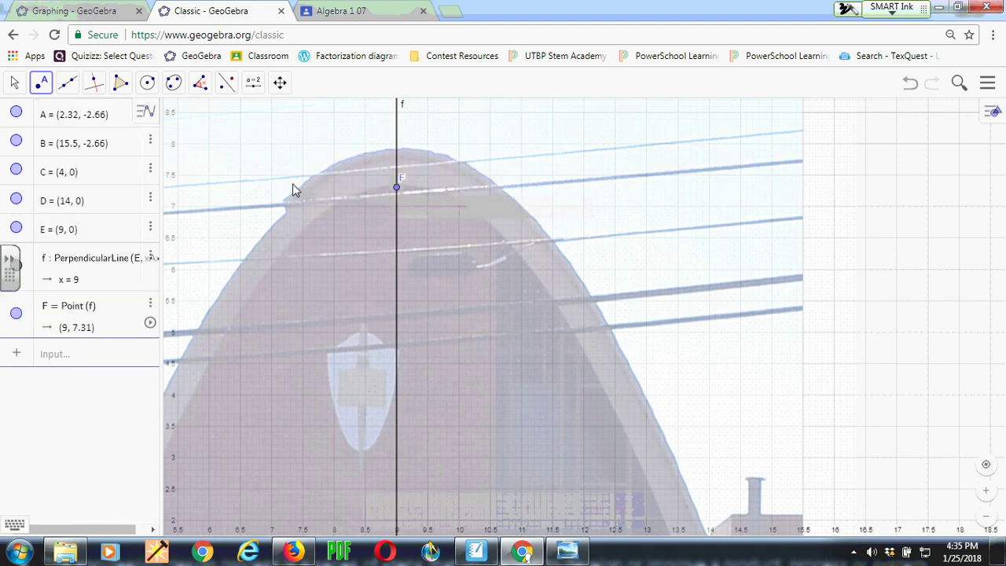
pyautogui.click(14, 82)
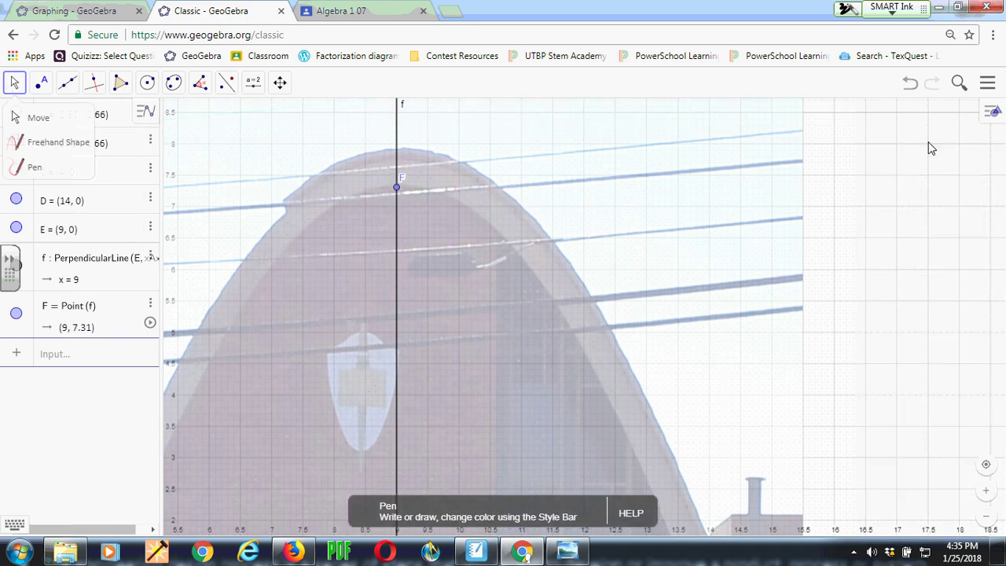
# Set rounding to 4 decimal places and font size to 24 pt, widen the algebra list, close settings.
pyautogui.click(987, 85)
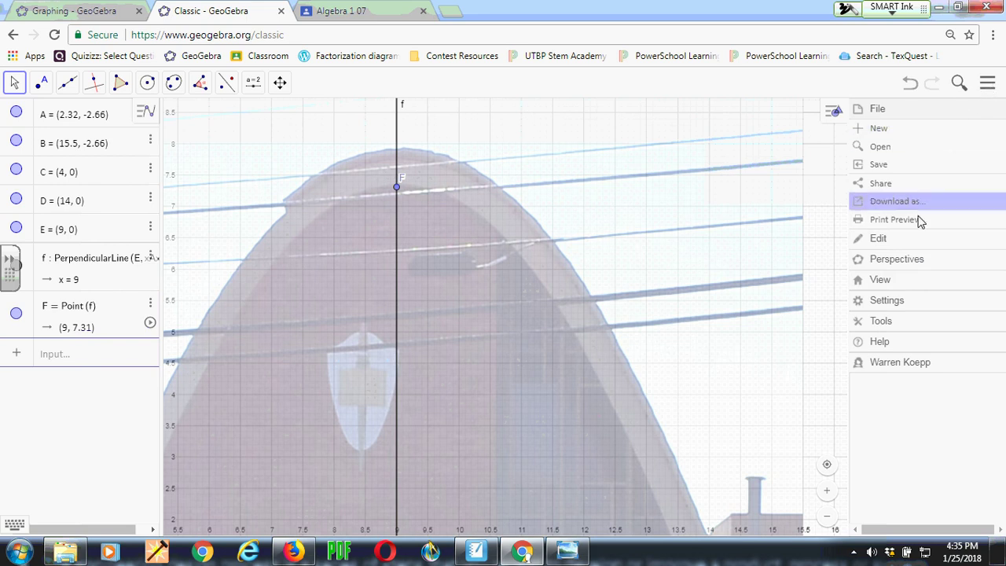
pyautogui.click(886, 300)
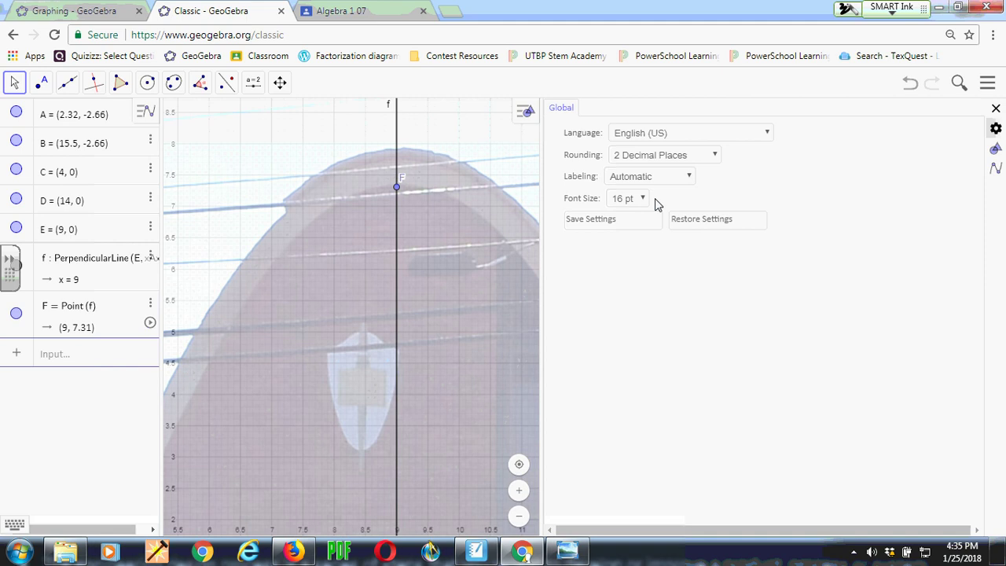
pyautogui.click(714, 156)
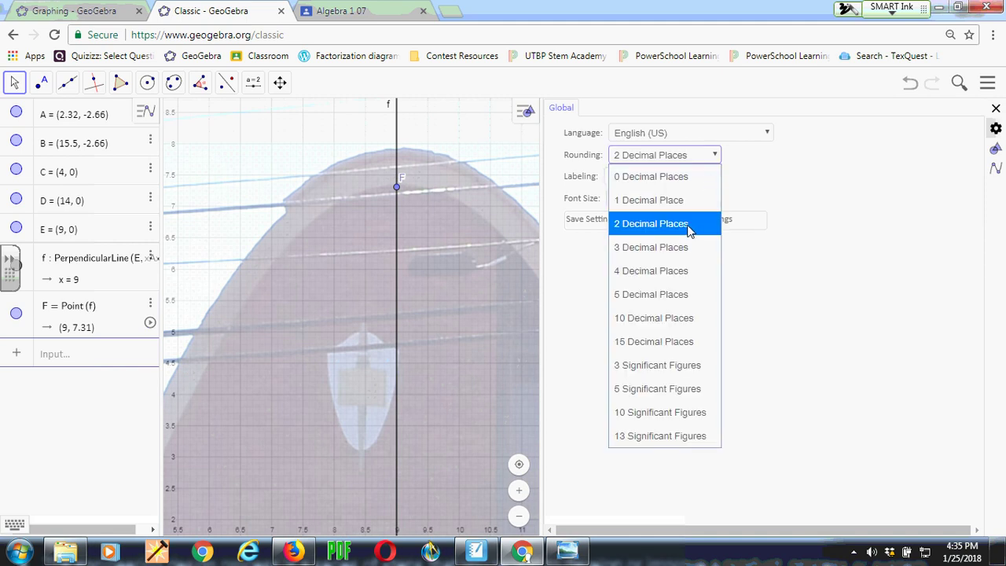
pyautogui.click(679, 270)
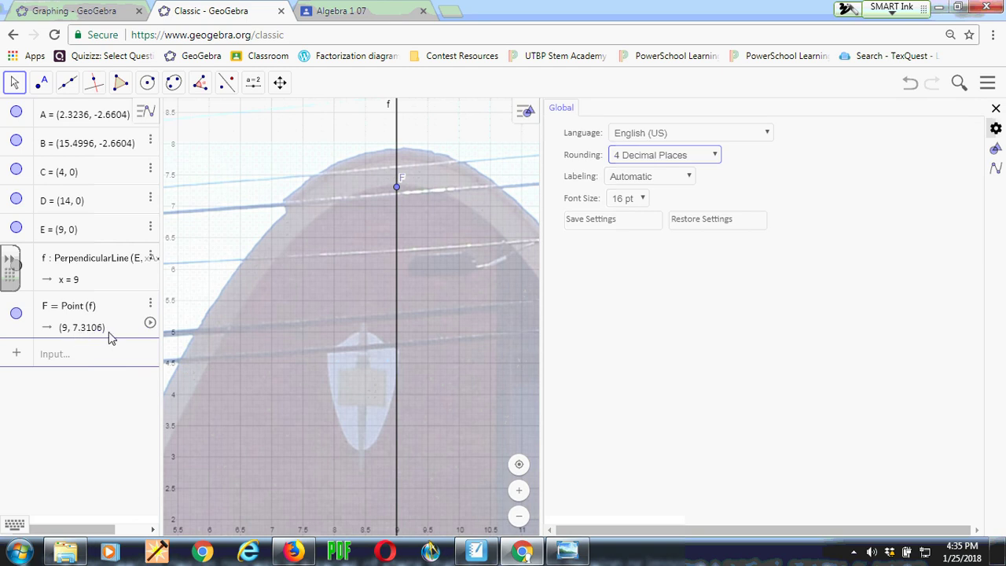
pyautogui.click(643, 199)
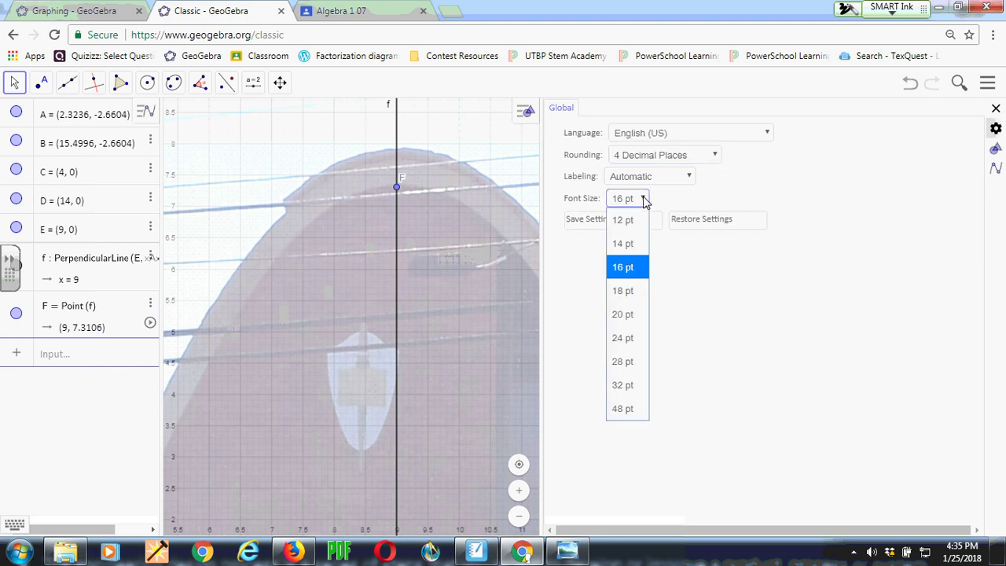
pyautogui.click(622, 338)
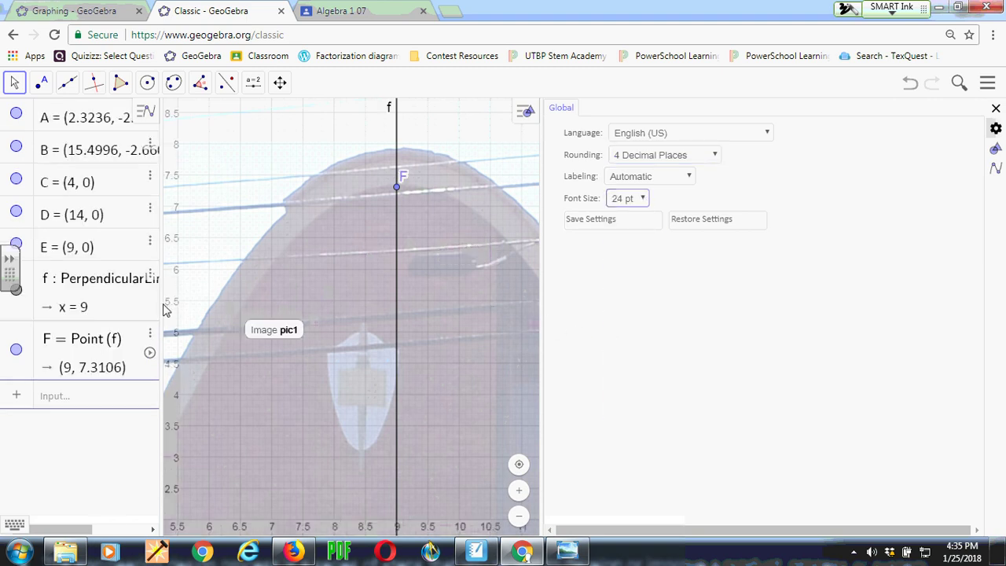
pyautogui.moveTo(164, 307); pyautogui.dragTo(259, 308)
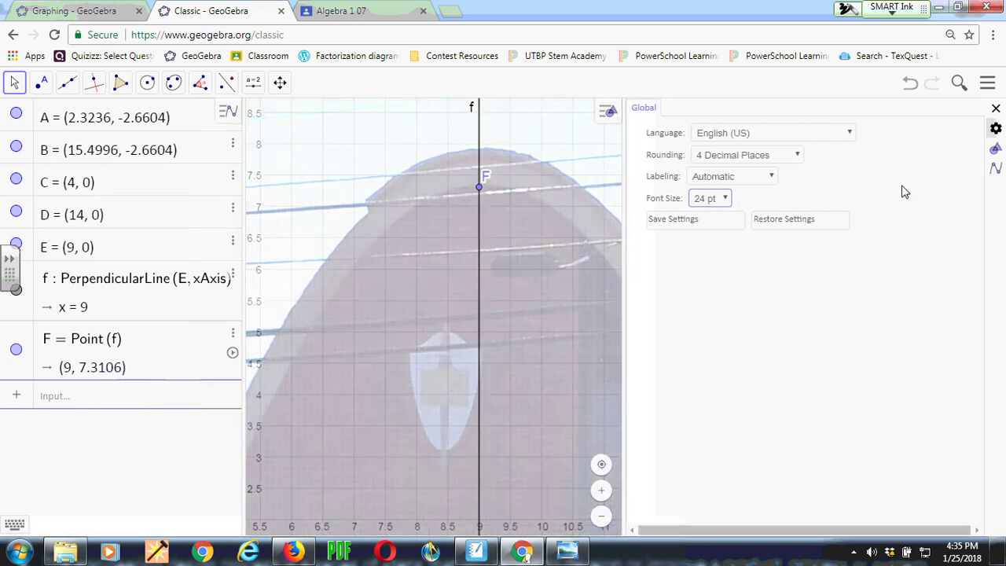
pyautogui.click(995, 109)
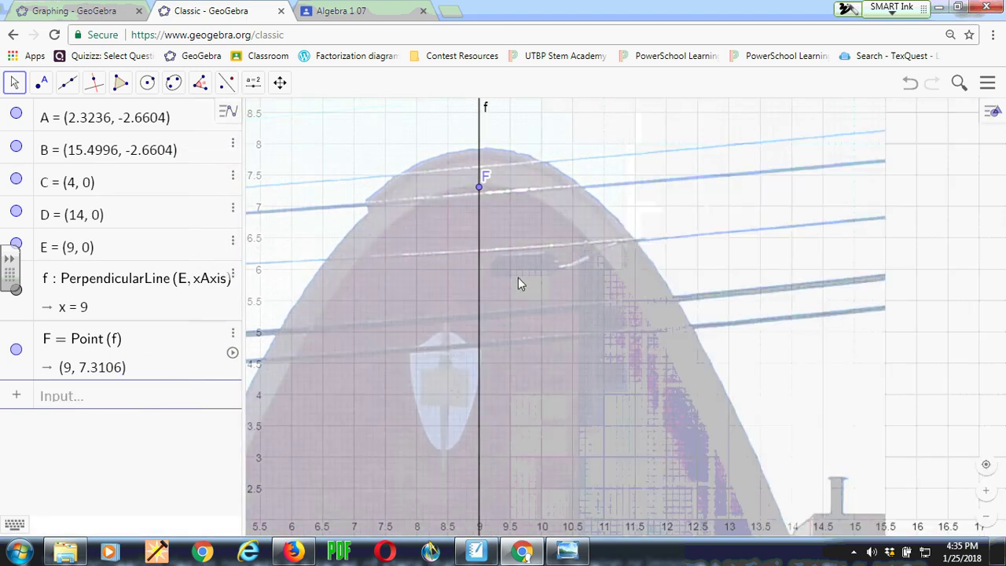
# Zoom out so the whole arch photo and points A–F are visible.
pyautogui.scroll(-8, 574, 276)
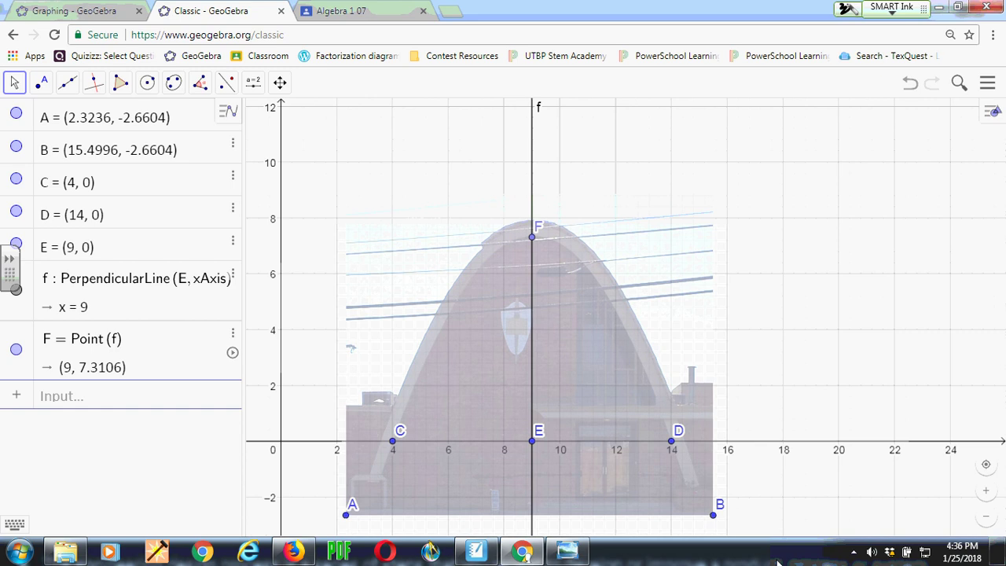
# Switch to SMART Notebook and set the pen to the thinnest line style.
pyautogui.hotkey('alt', 'Tab')
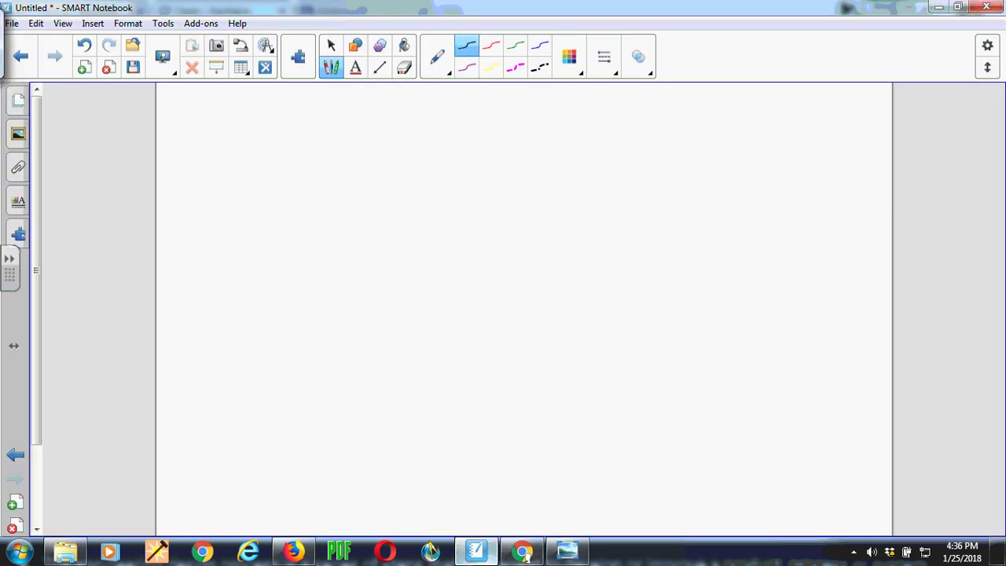
pyautogui.click(603, 56)
pyautogui.click(631, 137)
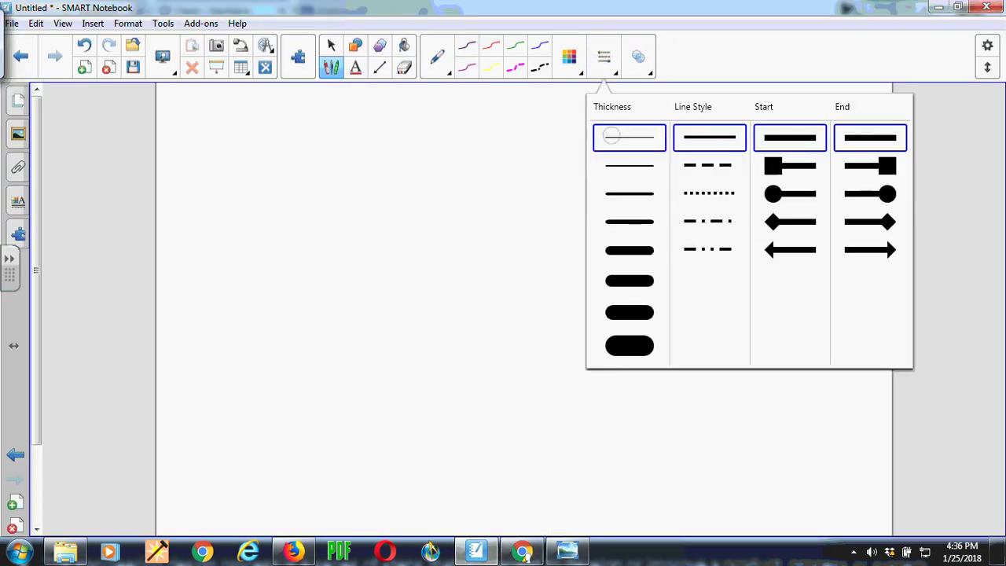
# Handwrite the note (9, 7.3106) = vertex.
pyautogui.moveTo(213, 100)
pyautogui.mouseDown()
pyautogui.moveTo(206, 132)
pyautogui.moveTo(232, 117)
pyautogui.moveTo(239, 132)
pyautogui.mouseUp()
pyautogui.moveTo(253, 132); pyautogui.dragTo(245, 144)
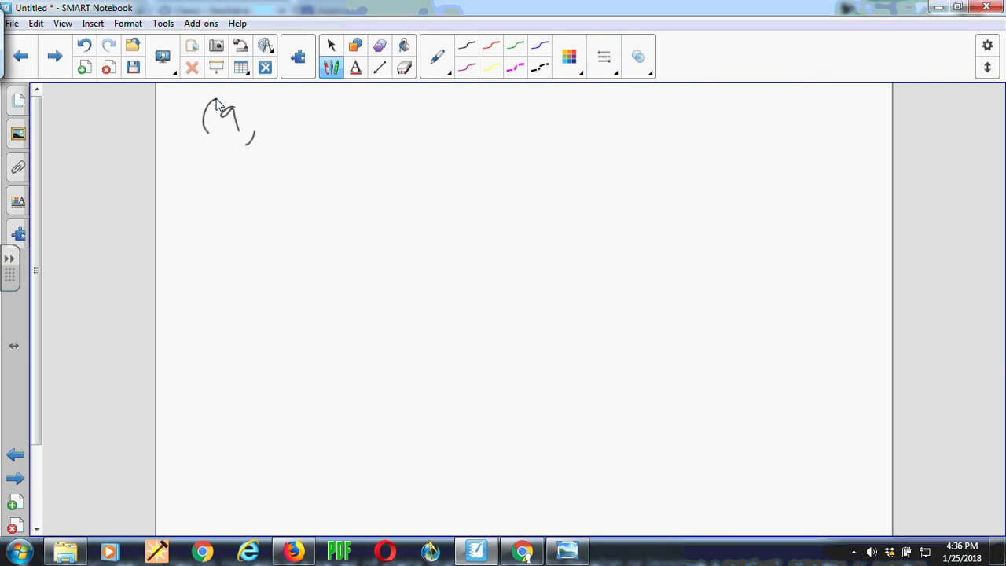
pyautogui.moveTo(264, 110)
pyautogui.mouseDown()
pyautogui.moveTo(275, 131)
pyautogui.moveTo(303, 108)
pyautogui.moveTo(330, 134)
pyautogui.mouseUp()
pyautogui.click(290, 127)
pyautogui.moveTo(349, 110)
pyautogui.mouseDown()
pyautogui.moveTo(341, 119)
pyautogui.moveTo(349, 110)
pyautogui.mouseUp()
pyautogui.moveTo(381, 103); pyautogui.dragTo(369, 125)
pyautogui.moveTo(387, 95)
pyautogui.mouseDown()
pyautogui.moveTo(388, 137)
pyautogui.moveTo(425, 122)
pyautogui.mouseUp()
pyautogui.moveTo(434, 115)
pyautogui.mouseDown()
pyautogui.moveTo(473, 126)
pyautogui.moveTo(482, 118)
pyautogui.mouseUp()
pyautogui.moveTo(487, 97)
pyautogui.mouseDown()
pyautogui.moveTo(489, 128)
pyautogui.moveTo(497, 108)
pyautogui.mouseUp()
pyautogui.moveTo(495, 121); pyautogui.dragTo(509, 125)
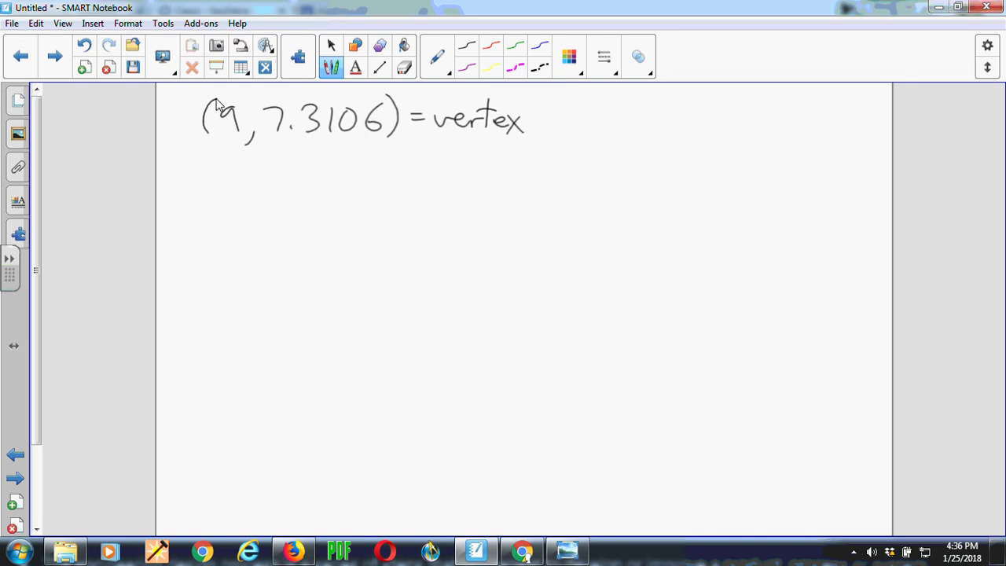
# Handwrite (4,0), (14,0) = x-intercepts and draw a border around both notes.
pyautogui.moveTo(222, 161)
pyautogui.mouseDown()
pyautogui.moveTo(234, 201)
pyautogui.moveTo(263, 166)
pyautogui.moveTo(280, 182)
pyautogui.moveTo(269, 206)
pyautogui.mouseUp()
pyautogui.moveTo(332, 169); pyautogui.dragTo(326, 199)
pyautogui.moveTo(346, 167)
pyautogui.mouseDown()
pyautogui.moveTo(345, 194)
pyautogui.moveTo(363, 195)
pyautogui.mouseUp()
pyautogui.moveTo(376, 189); pyautogui.dragTo(371, 208)
pyautogui.moveTo(391, 169); pyautogui.dragTo(403, 201)
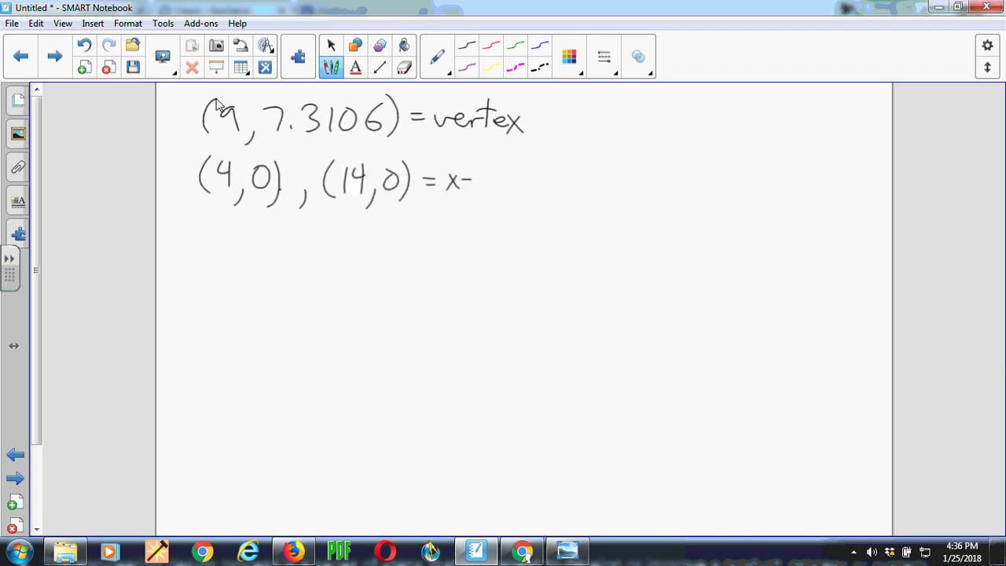
pyautogui.moveTo(489, 177); pyautogui.dragTo(497, 190)
pyautogui.moveTo(501, 163)
pyautogui.mouseDown()
pyautogui.moveTo(501, 187)
pyautogui.moveTo(517, 187)
pyautogui.mouseUp()
pyautogui.moveTo(522, 187)
pyautogui.mouseDown()
pyautogui.moveTo(536, 176)
pyautogui.moveTo(573, 190)
pyautogui.mouseUp()
pyautogui.moveTo(569, 171)
pyautogui.mouseDown()
pyautogui.moveTo(583, 170)
pyautogui.moveTo(580, 192)
pyautogui.mouseUp()
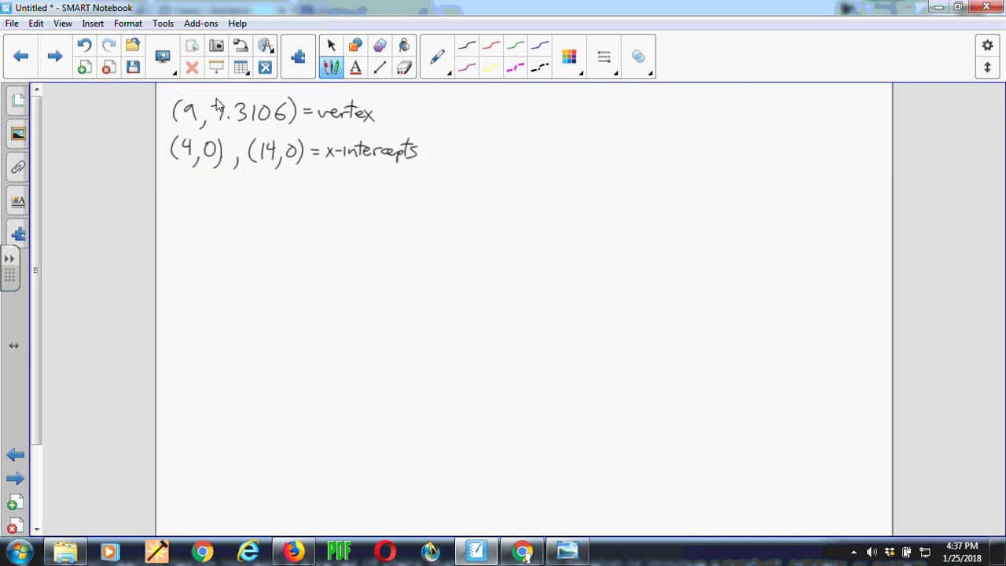
pyautogui.moveTo(164, 180); pyautogui.dragTo(440, 184)
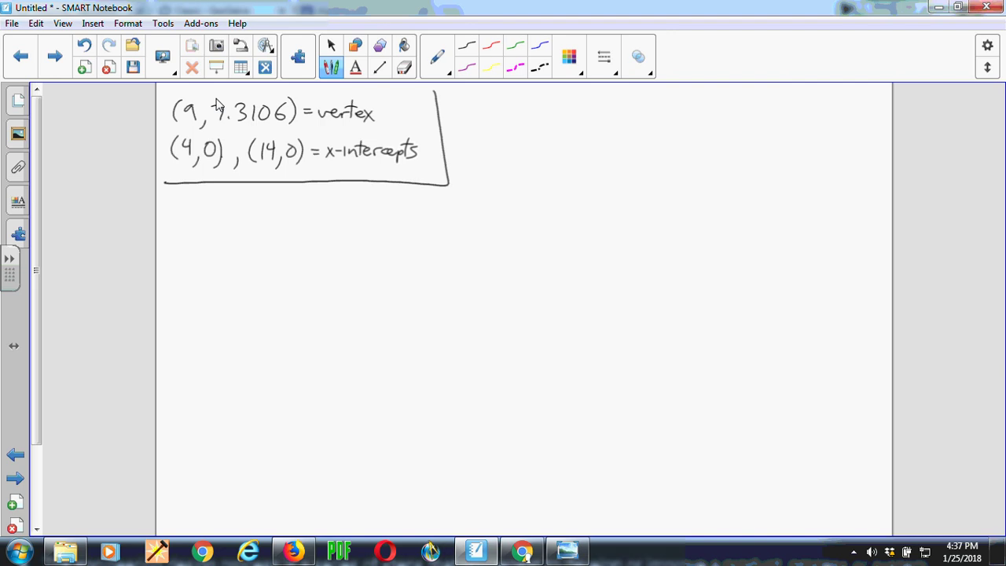
# Switch to a thicker red pen and write the heading 'Vertex form'.
pyautogui.click(491, 45)
pyautogui.click(603, 57)
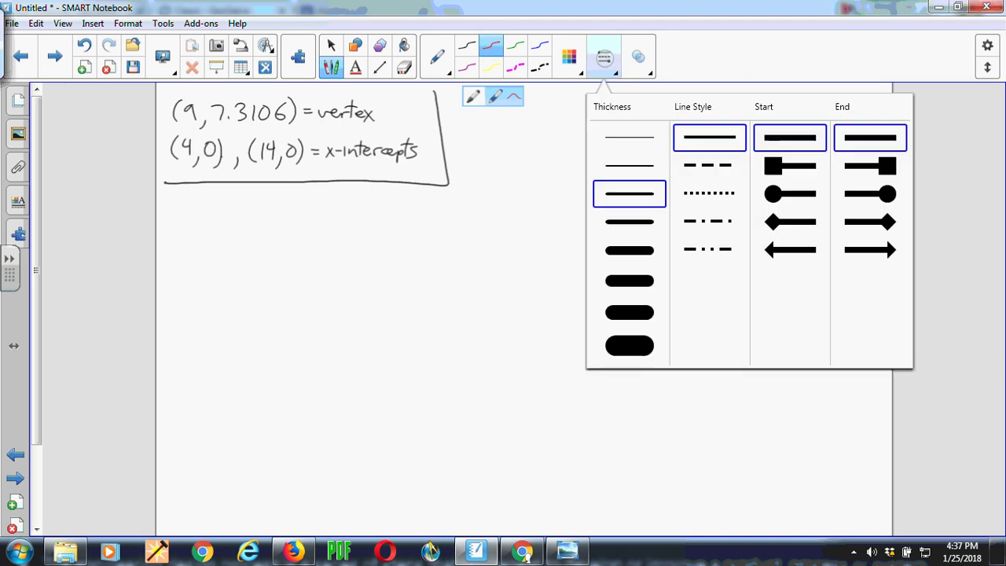
pyautogui.click(604, 57)
pyautogui.moveTo(468, 100)
pyautogui.mouseDown()
pyautogui.moveTo(482, 97)
pyautogui.moveTo(490, 122)
pyautogui.moveTo(508, 116)
pyautogui.mouseUp()
pyautogui.moveTo(512, 100)
pyautogui.mouseDown()
pyautogui.moveTo(513, 124)
pyautogui.moveTo(526, 105)
pyautogui.mouseUp()
pyautogui.moveTo(521, 120); pyautogui.dragTo(535, 125)
pyautogui.moveTo(536, 116); pyautogui.dragTo(547, 131)
pyautogui.moveTo(547, 114); pyautogui.dragTo(536, 130)
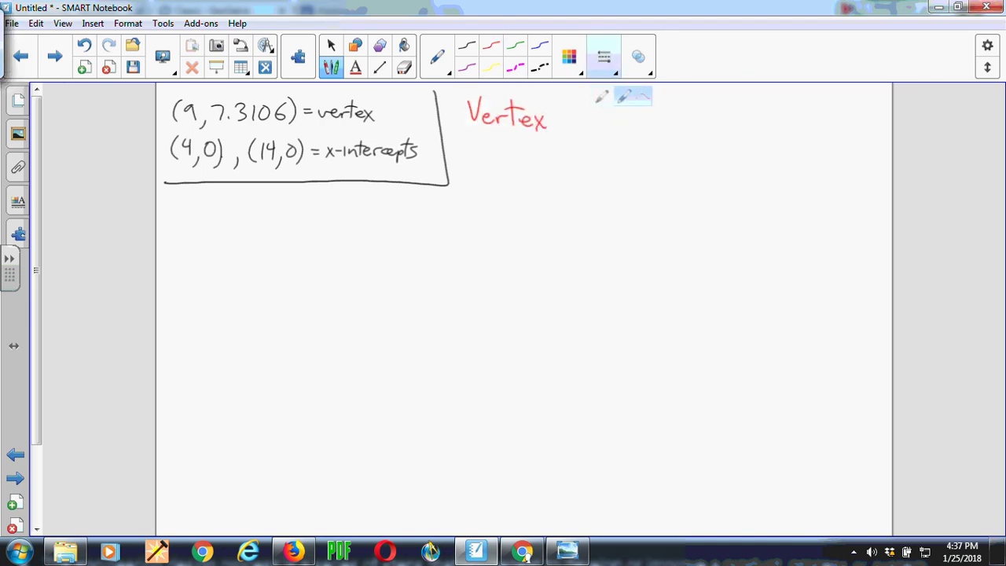
pyautogui.moveTo(578, 102)
pyautogui.mouseDown()
pyautogui.moveTo(565, 126)
pyautogui.moveTo(585, 119)
pyautogui.mouseUp()
pyautogui.moveTo(594, 127)
pyautogui.mouseDown()
pyautogui.moveTo(619, 118)
pyautogui.moveTo(643, 130)
pyautogui.mouseUp()
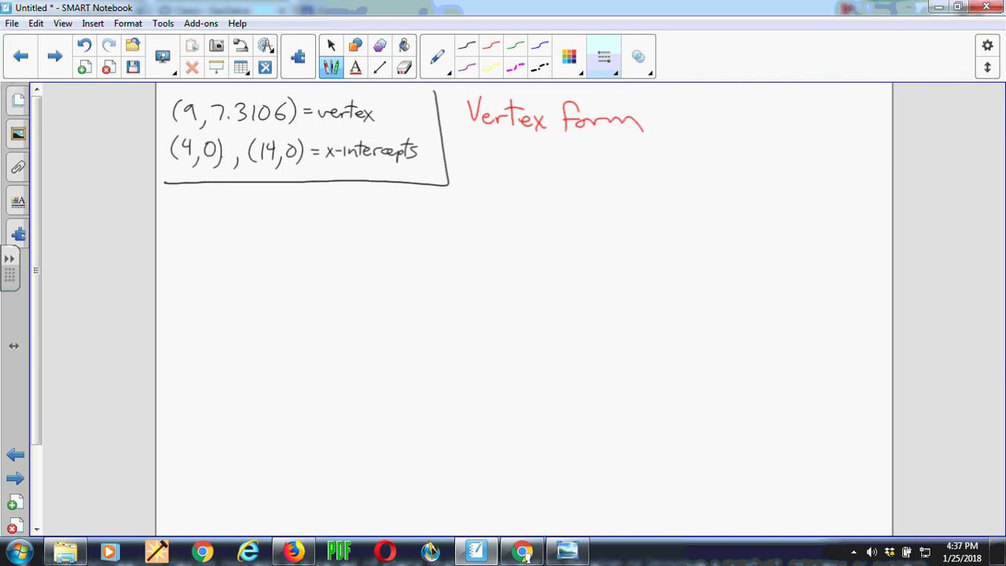
# Write y = a(x−9)² + 7.3106 and underline the intercept (14,0).
pyautogui.moveTo(518, 165); pyautogui.dragTo(525, 174)
pyautogui.moveTo(531, 165)
pyautogui.mouseDown()
pyautogui.moveTo(520, 191)
pyautogui.moveTo(549, 163)
pyautogui.mouseUp()
pyautogui.moveTo(536, 172)
pyautogui.mouseDown()
pyautogui.moveTo(606, 178)
pyautogui.moveTo(596, 179)
pyautogui.moveTo(630, 170)
pyautogui.mouseUp()
pyautogui.moveTo(642, 160)
pyautogui.mouseDown()
pyautogui.moveTo(634, 167)
pyautogui.moveTo(640, 184)
pyautogui.moveTo(674, 171)
pyautogui.moveTo(675, 181)
pyautogui.mouseUp()
pyautogui.moveTo(667, 171)
pyautogui.mouseDown()
pyautogui.moveTo(714, 182)
pyautogui.moveTo(744, 165)
pyautogui.moveTo(736, 178)
pyautogui.mouseUp()
pyautogui.moveTo(757, 150)
pyautogui.mouseDown()
pyautogui.moveTo(757, 179)
pyautogui.moveTo(772, 156)
pyautogui.moveTo(793, 168)
pyautogui.mouseUp()
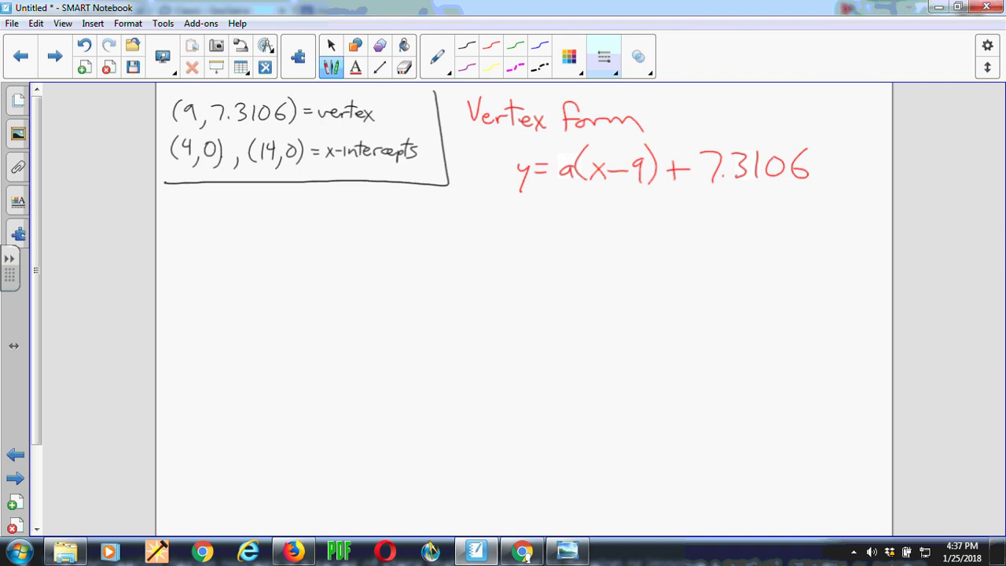
pyautogui.moveTo(253, 168); pyautogui.dragTo(298, 169)
pyautogui.moveTo(656, 143); pyautogui.dragTo(670, 152)
# Note x = 14 and y = 0 for substitution.
pyautogui.moveTo(404, 201)
pyautogui.mouseDown()
pyautogui.moveTo(417, 220)
pyautogui.moveTo(404, 219)
pyautogui.mouseUp()
pyautogui.moveTo(419, 207); pyautogui.dragTo(431, 206)
pyautogui.moveTo(421, 214)
pyautogui.mouseDown()
pyautogui.moveTo(446, 222)
pyautogui.moveTo(465, 213)
pyautogui.mouseUp()
pyautogui.moveTo(463, 198); pyautogui.dragTo(462, 222)
pyautogui.moveTo(404, 229); pyautogui.dragTo(405, 249)
pyautogui.moveTo(424, 231); pyautogui.dragTo(435, 236)
pyautogui.moveTo(448, 230)
pyautogui.mouseDown()
pyautogui.moveTo(438, 237)
pyautogui.moveTo(448, 231)
pyautogui.mouseUp()
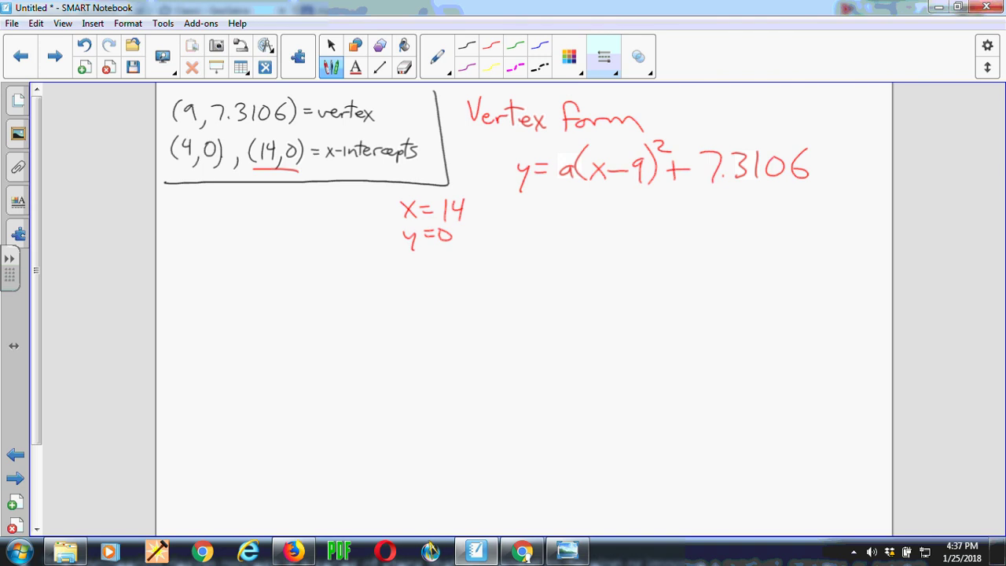
# Write the substituted equation 0 = a(14−9)² + 7.3106.
pyautogui.moveTo(532, 209)
pyautogui.mouseDown()
pyautogui.moveTo(520, 226)
pyautogui.moveTo(532, 211)
pyautogui.moveTo(591, 231)
pyautogui.mouseUp()
pyautogui.moveTo(606, 198)
pyautogui.mouseDown()
pyautogui.moveTo(605, 239)
pyautogui.moveTo(634, 221)
pyautogui.mouseUp()
pyautogui.moveTo(630, 209); pyautogui.dragTo(630, 237)
pyautogui.moveTo(638, 225)
pyautogui.mouseDown()
pyautogui.moveTo(652, 224)
pyautogui.moveTo(665, 246)
pyautogui.mouseUp()
pyautogui.moveTo(669, 204)
pyautogui.mouseDown()
pyautogui.moveTo(673, 244)
pyautogui.moveTo(694, 212)
pyautogui.moveTo(710, 240)
pyautogui.moveTo(720, 228)
pyautogui.mouseUp()
pyautogui.moveTo(732, 216)
pyautogui.mouseDown()
pyautogui.moveTo(741, 238)
pyautogui.moveTo(770, 223)
pyautogui.moveTo(766, 238)
pyautogui.moveTo(789, 238)
pyautogui.mouseUp()
pyautogui.click(759, 235)
pyautogui.moveTo(805, 210); pyautogui.dragTo(818, 223)
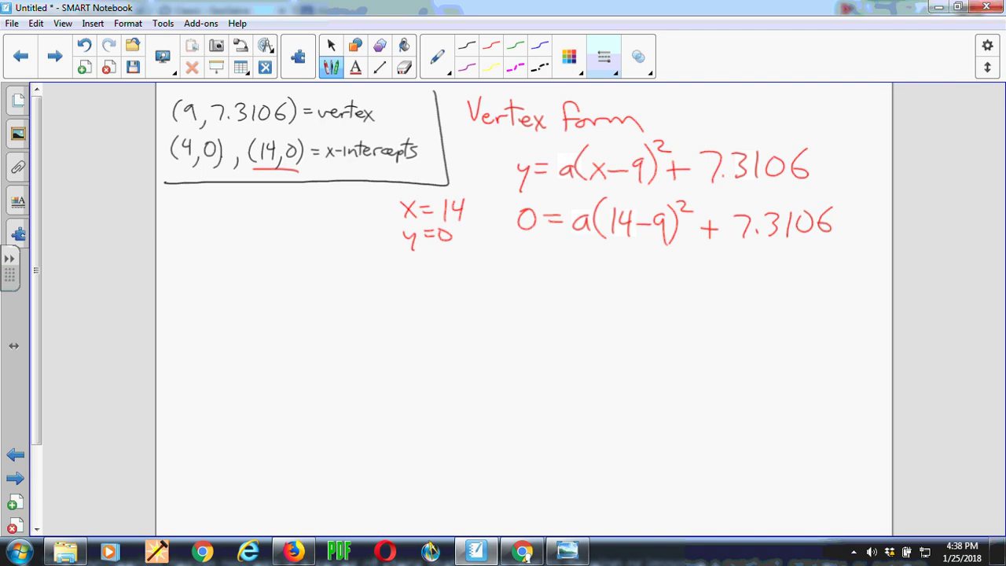
# Simplify to 0 = a(5)² + 7.3106.
pyautogui.moveTo(531, 258)
pyautogui.mouseDown()
pyautogui.moveTo(526, 273)
pyautogui.moveTo(535, 256)
pyautogui.moveTo(569, 258)
pyautogui.mouseUp()
pyautogui.moveTo(558, 264); pyautogui.dragTo(623, 284)
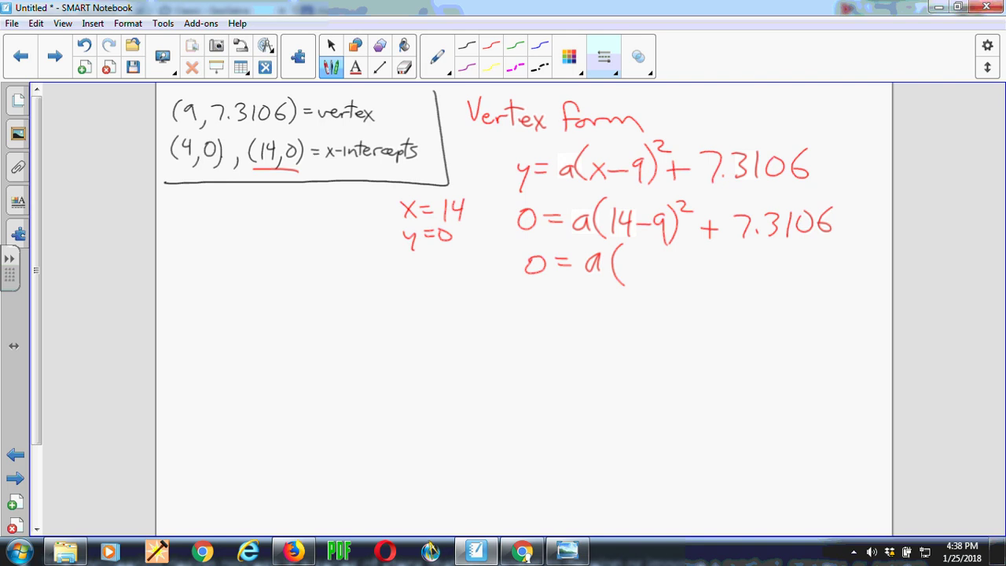
pyautogui.moveTo(629, 256)
pyautogui.mouseDown()
pyautogui.moveTo(627, 282)
pyautogui.moveTo(639, 258)
pyautogui.moveTo(648, 280)
pyautogui.moveTo(673, 259)
pyautogui.mouseUp()
pyautogui.moveTo(686, 261)
pyautogui.mouseDown()
pyautogui.moveTo(685, 279)
pyautogui.moveTo(693, 269)
pyautogui.mouseUp()
pyautogui.moveTo(697, 255)
pyautogui.mouseDown()
pyautogui.moveTo(711, 254)
pyautogui.moveTo(704, 278)
pyautogui.moveTo(747, 273)
pyautogui.mouseUp()
pyautogui.click(718, 273)
pyautogui.moveTo(764, 253)
pyautogui.mouseDown()
pyautogui.moveTo(756, 273)
pyautogui.moveTo(761, 253)
pyautogui.mouseUp()
pyautogui.moveTo(781, 250); pyautogui.dragTo(775, 263)
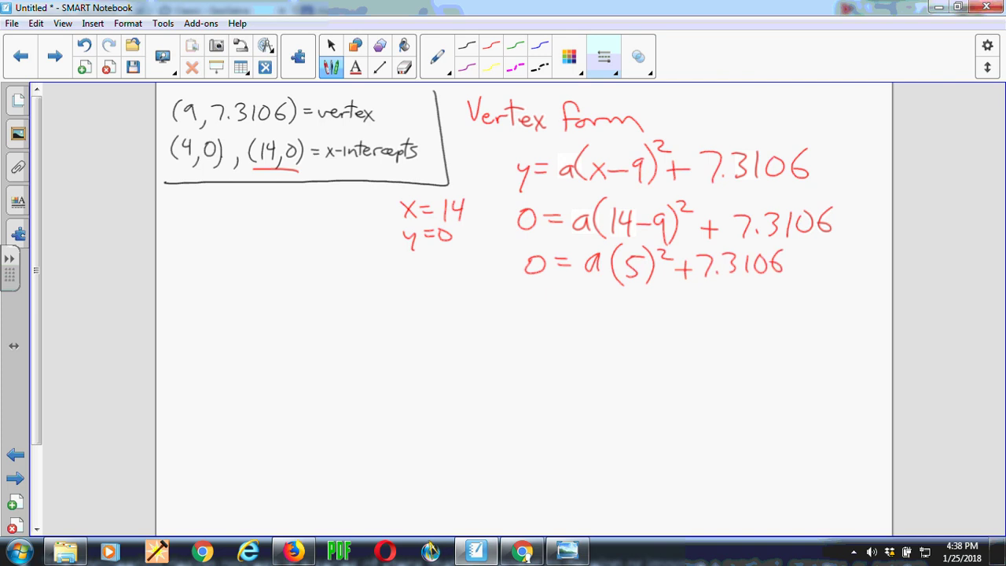
# Rewrite the equation as 25a + 7.3106 = 0.
pyautogui.moveTo(505, 295); pyautogui.dragTo(522, 313)
pyautogui.moveTo(527, 297); pyautogui.dragTo(519, 316)
pyautogui.moveTo(528, 296)
pyautogui.mouseDown()
pyautogui.moveTo(546, 295)
pyautogui.moveTo(542, 315)
pyautogui.moveTo(576, 315)
pyautogui.moveTo(583, 303)
pyautogui.mouseUp()
pyautogui.moveTo(588, 297)
pyautogui.mouseDown()
pyautogui.moveTo(599, 296)
pyautogui.moveTo(593, 312)
pyautogui.moveTo(626, 316)
pyautogui.mouseUp()
pyautogui.click(603, 310)
pyautogui.moveTo(645, 297)
pyautogui.mouseDown()
pyautogui.moveTo(637, 308)
pyautogui.moveTo(644, 297)
pyautogui.mouseUp()
pyautogui.moveTo(668, 294)
pyautogui.mouseDown()
pyautogui.moveTo(658, 308)
pyautogui.moveTo(696, 301)
pyautogui.mouseUp()
pyautogui.moveTo(680, 310); pyautogui.dragTo(723, 297)
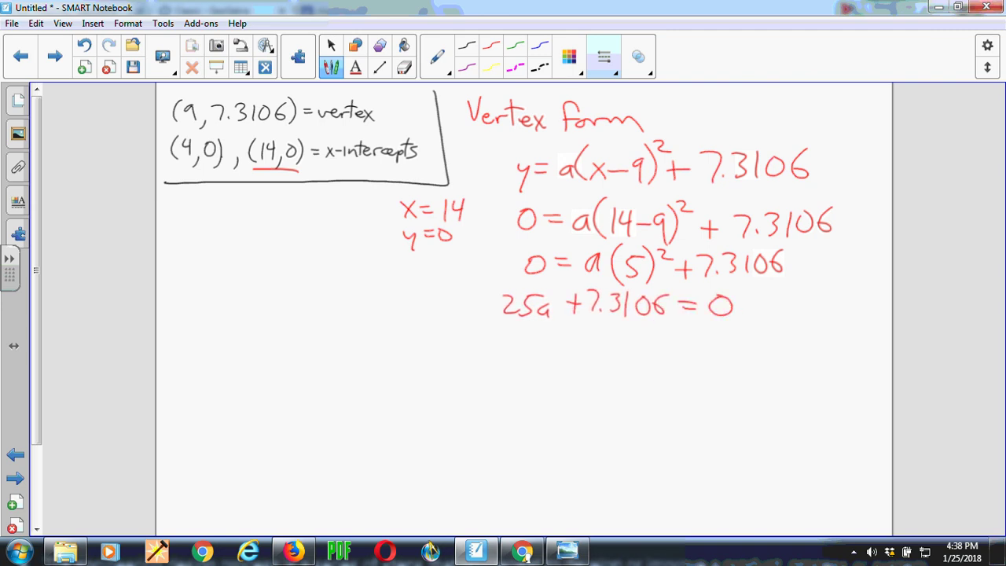
# Subtract 7.3106 from both sides and rule a line beneath.
pyautogui.moveTo(577, 336)
pyautogui.mouseDown()
pyautogui.moveTo(604, 351)
pyautogui.moveTo(628, 343)
pyautogui.moveTo(623, 351)
pyautogui.mouseUp()
pyautogui.click(615, 351)
pyautogui.moveTo(638, 330)
pyautogui.mouseDown()
pyautogui.moveTo(638, 353)
pyautogui.moveTo(659, 338)
pyautogui.mouseUp()
pyautogui.moveTo(679, 332)
pyautogui.mouseDown()
pyautogui.moveTo(666, 346)
pyautogui.moveTo(723, 339)
pyautogui.mouseUp()
pyautogui.moveTo(728, 330)
pyautogui.mouseDown()
pyautogui.moveTo(740, 329)
pyautogui.moveTo(732, 351)
pyautogui.moveTo(774, 351)
pyautogui.moveTo(789, 332)
pyautogui.mouseUp()
pyautogui.click(741, 350)
pyautogui.moveTo(808, 328)
pyautogui.mouseDown()
pyautogui.moveTo(816, 327)
pyautogui.moveTo(800, 342)
pyautogui.mouseUp()
pyautogui.moveTo(857, 367); pyautogui.dragTo(498, 363)
# Write the result 25a = −7.3106.
pyautogui.moveTo(569, 373)
pyautogui.mouseDown()
pyautogui.moveTo(589, 393)
pyautogui.moveTo(613, 373)
pyautogui.moveTo(625, 396)
pyautogui.mouseUp()
pyautogui.click(624, 384)
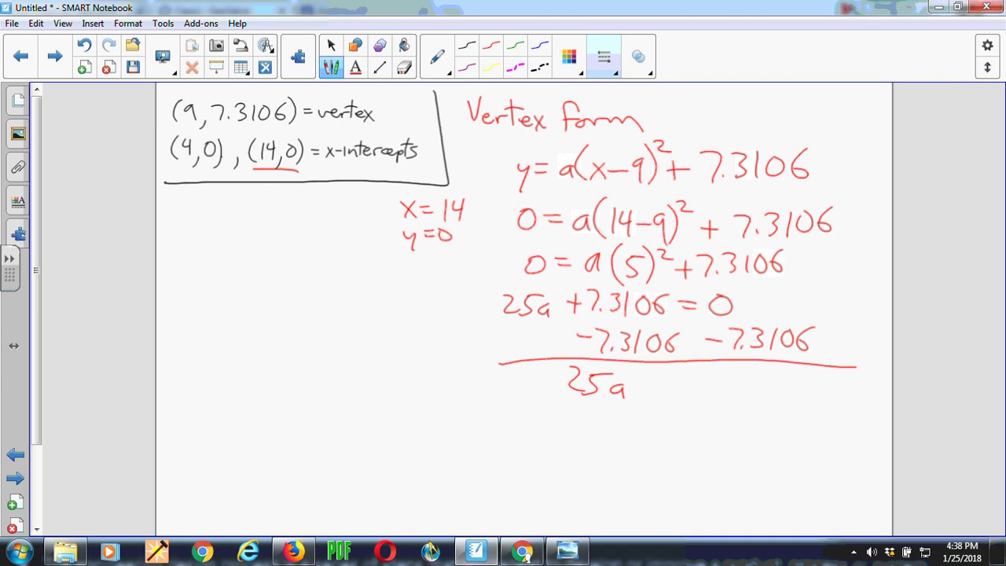
pyautogui.moveTo(640, 385); pyautogui.dragTo(652, 384)
pyautogui.moveTo(634, 392); pyautogui.dragTo(685, 382)
pyautogui.moveTo(693, 371)
pyautogui.mouseDown()
pyautogui.moveTo(707, 372)
pyautogui.moveTo(702, 392)
pyautogui.moveTo(735, 391)
pyautogui.moveTo(755, 371)
pyautogui.moveTo(768, 385)
pyautogui.mouseUp()
pyautogui.click(712, 385)
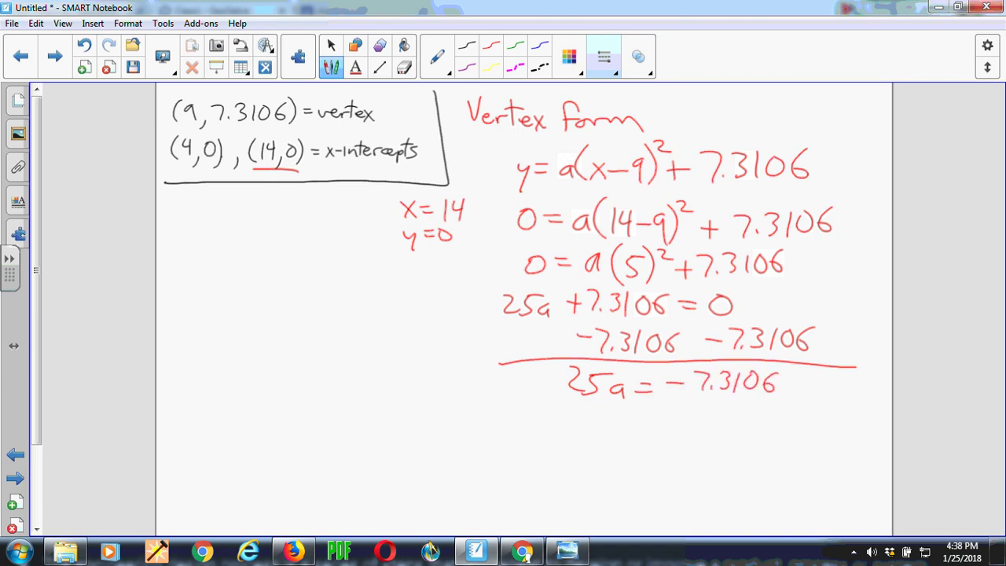
# Solve a = −7.3106/25 ≈ −0.2924 and begin the final equation 'y ='.
pyautogui.moveTo(615, 422)
pyautogui.mouseDown()
pyautogui.moveTo(620, 439)
pyautogui.moveTo(646, 418)
pyautogui.moveTo(649, 429)
pyautogui.moveTo(712, 412)
pyautogui.moveTo(703, 425)
pyautogui.moveTo(716, 430)
pyautogui.mouseUp()
pyautogui.click(694, 423)
pyautogui.moveTo(729, 414); pyautogui.dragTo(730, 425)
pyautogui.moveTo(748, 408); pyautogui.dragTo(743, 422)
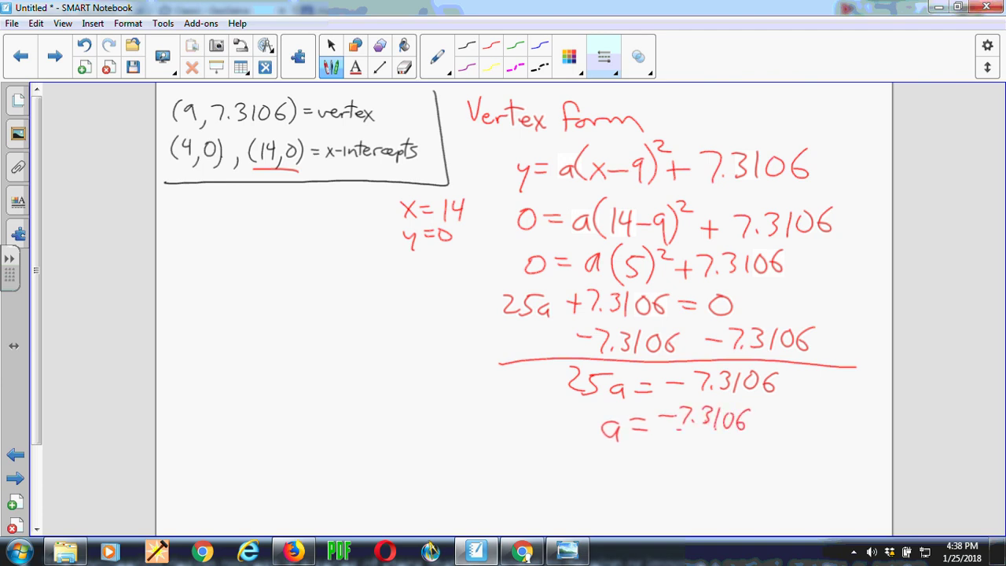
pyautogui.moveTo(679, 431)
pyautogui.mouseDown()
pyautogui.moveTo(742, 434)
pyautogui.moveTo(718, 462)
pyautogui.moveTo(753, 448)
pyautogui.mouseUp()
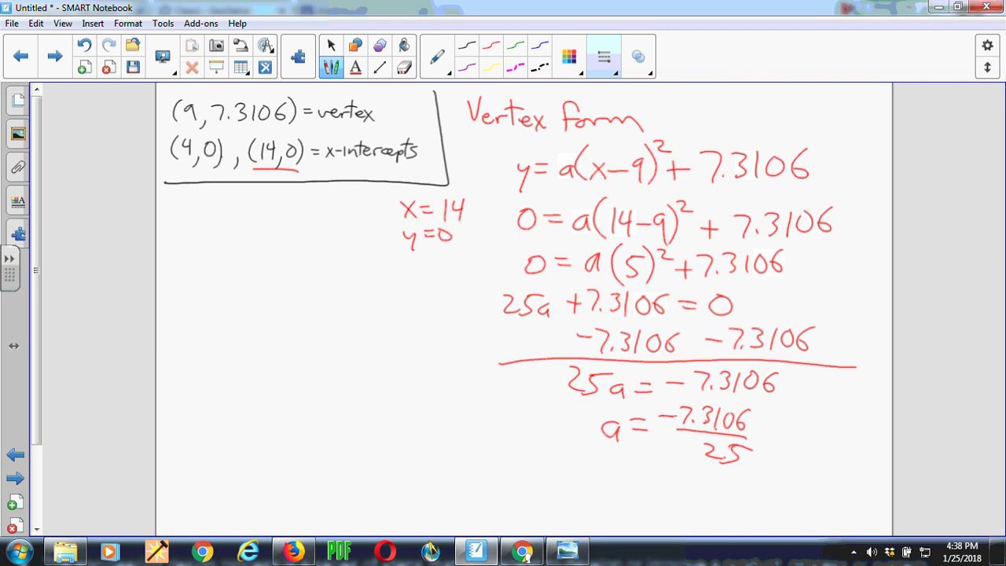
pyautogui.moveTo(759, 436)
pyautogui.mouseDown()
pyautogui.moveTo(812, 429)
pyautogui.moveTo(844, 446)
pyautogui.moveTo(846, 435)
pyautogui.moveTo(845, 454)
pyautogui.moveTo(862, 438)
pyautogui.moveTo(869, 450)
pyautogui.moveTo(880, 440)
pyautogui.mouseUp()
pyautogui.click(823, 445)
pyautogui.moveTo(876, 427); pyautogui.dragTo(876, 454)
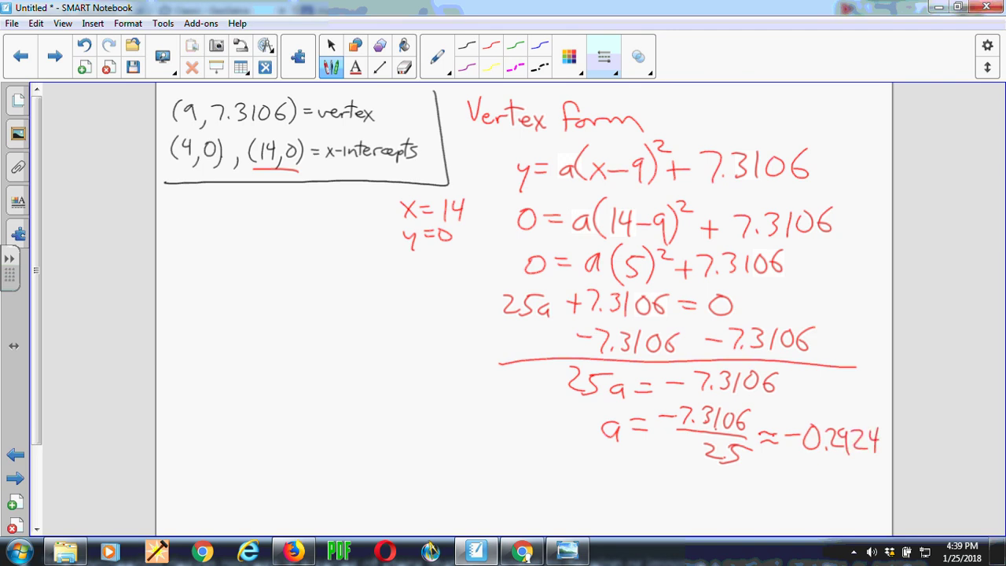
pyautogui.moveTo(218, 282); pyautogui.dragTo(227, 297)
pyautogui.moveTo(238, 283)
pyautogui.mouseDown()
pyautogui.moveTo(223, 318)
pyautogui.moveTo(256, 286)
pyautogui.mouseUp()
# Continue the final equation as y = −0.2924(x−9)².
pyautogui.moveTo(246, 293)
pyautogui.mouseDown()
pyautogui.moveTo(291, 281)
pyautogui.moveTo(321, 294)
pyautogui.mouseUp()
pyautogui.click(303, 293)
pyautogui.moveTo(327, 278)
pyautogui.mouseDown()
pyautogui.moveTo(327, 295)
pyautogui.moveTo(342, 294)
pyautogui.mouseUp()
pyautogui.moveTo(346, 277); pyautogui.dragTo(354, 284)
pyautogui.moveTo(350, 277)
pyautogui.mouseDown()
pyautogui.moveTo(351, 300)
pyautogui.moveTo(379, 297)
pyautogui.mouseUp()
pyautogui.moveTo(379, 283)
pyautogui.mouseDown()
pyautogui.moveTo(367, 297)
pyautogui.moveTo(393, 288)
pyautogui.mouseUp()
pyautogui.moveTo(405, 277)
pyautogui.mouseDown()
pyautogui.moveTo(404, 302)
pyautogui.moveTo(428, 278)
pyautogui.mouseUp()
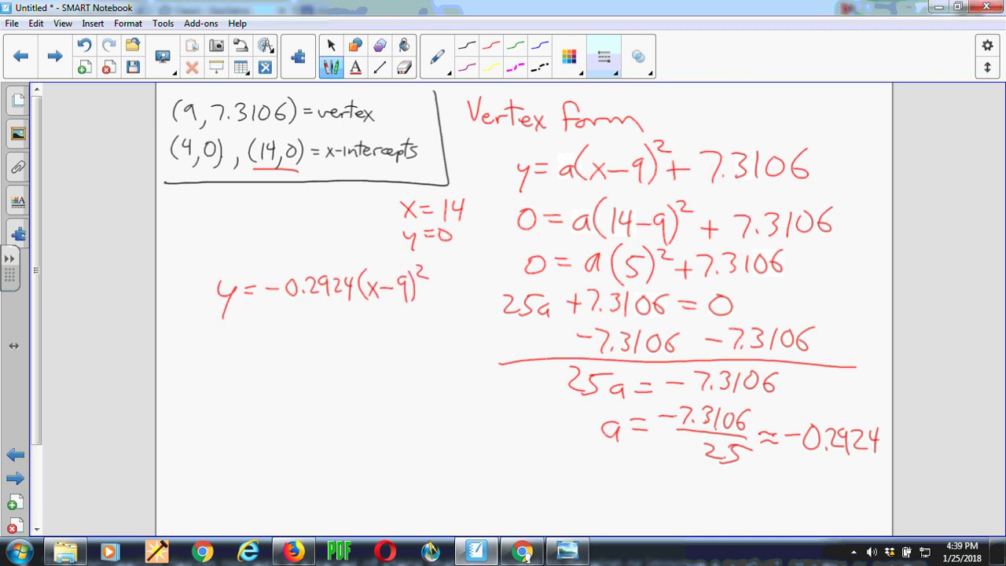
# Shift the equation left, append + 7.3106, circle it, and return to GeoGebra.
pyautogui.moveTo(199, 256); pyautogui.dragTo(226, 326)
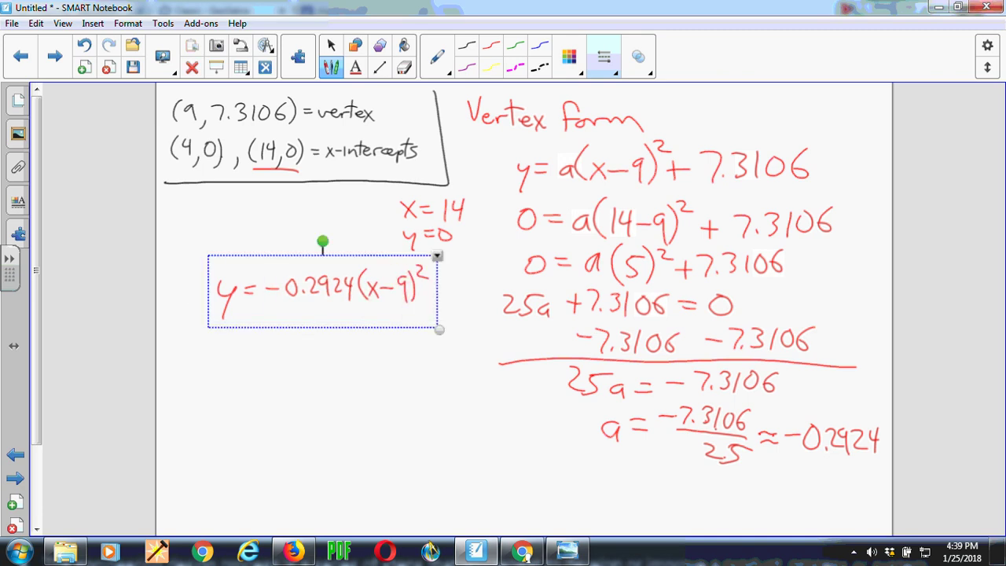
pyautogui.moveTo(322, 291); pyautogui.dragTo(275, 290)
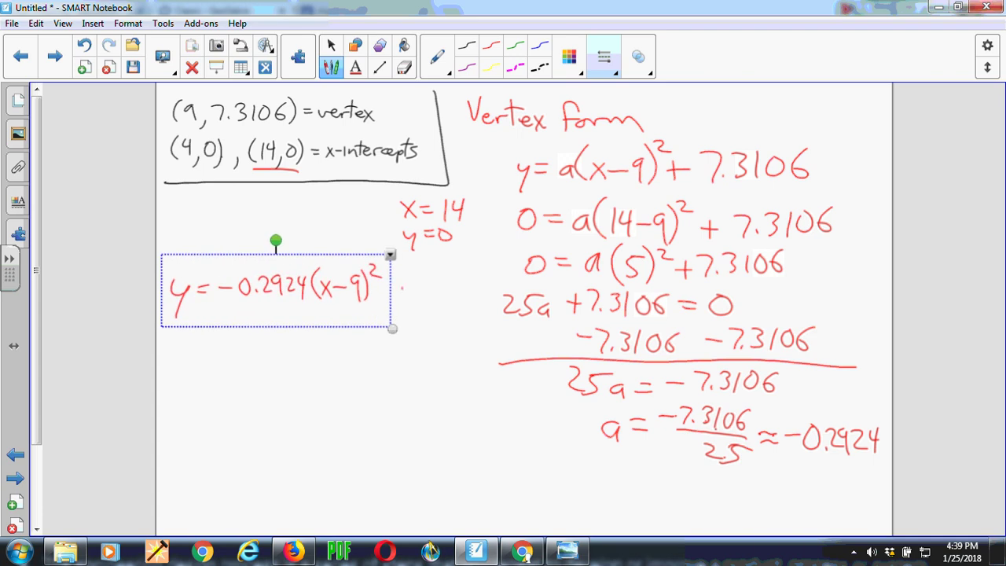
pyautogui.moveTo(398, 280)
pyautogui.mouseDown()
pyautogui.moveTo(398, 303)
pyautogui.moveTo(402, 288)
pyautogui.moveTo(429, 279)
pyautogui.moveTo(419, 302)
pyautogui.moveTo(452, 303)
pyautogui.mouseUp()
pyautogui.click(431, 301)
pyautogui.moveTo(465, 288); pyautogui.dragTo(461, 302)
pyautogui.moveTo(480, 279); pyautogui.dragTo(475, 292)
pyautogui.moveTo(341, 229)
pyautogui.mouseDown()
pyautogui.moveTo(223, 226)
pyautogui.moveTo(179, 346)
pyautogui.moveTo(414, 338)
pyautogui.moveTo(498, 261)
pyautogui.moveTo(307, 228)
pyautogui.mouseUp()
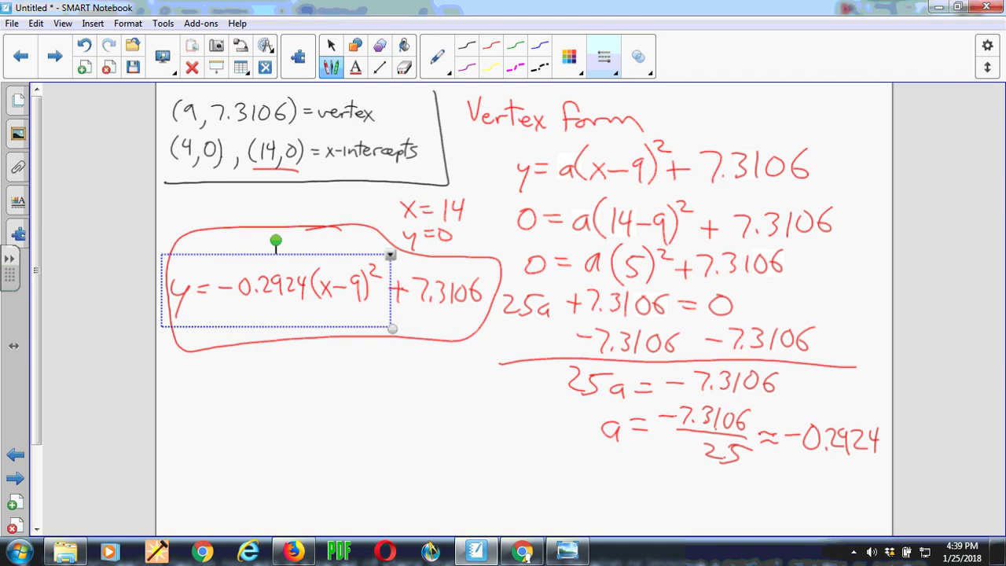
pyautogui.hotkey('alt', 'Tab')
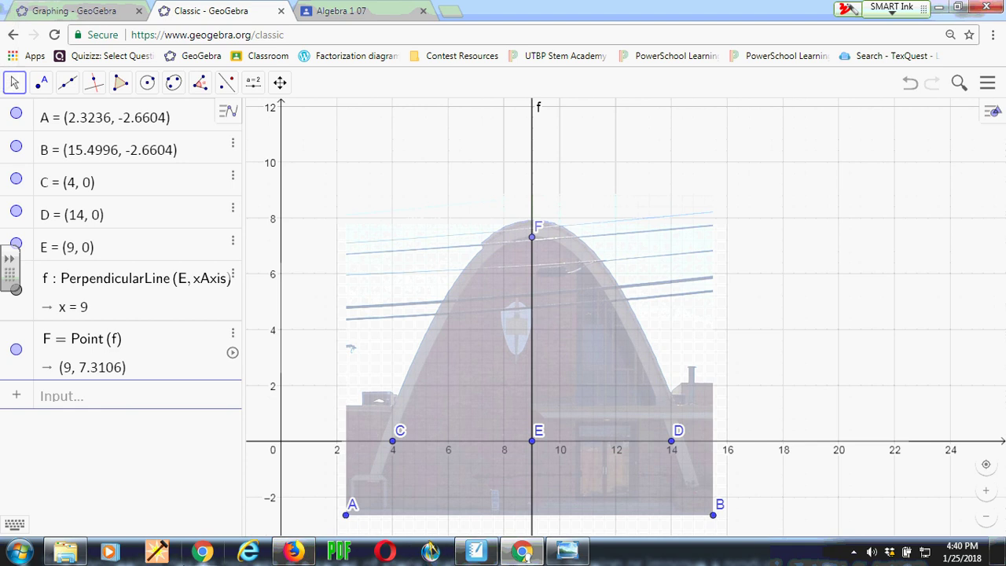
# Enter y=-0.2924*(x-9)^2+7.3106 in the Input bar to graph parabola c.
pyautogui.click(108, 401)
pyautogui.write('y=')
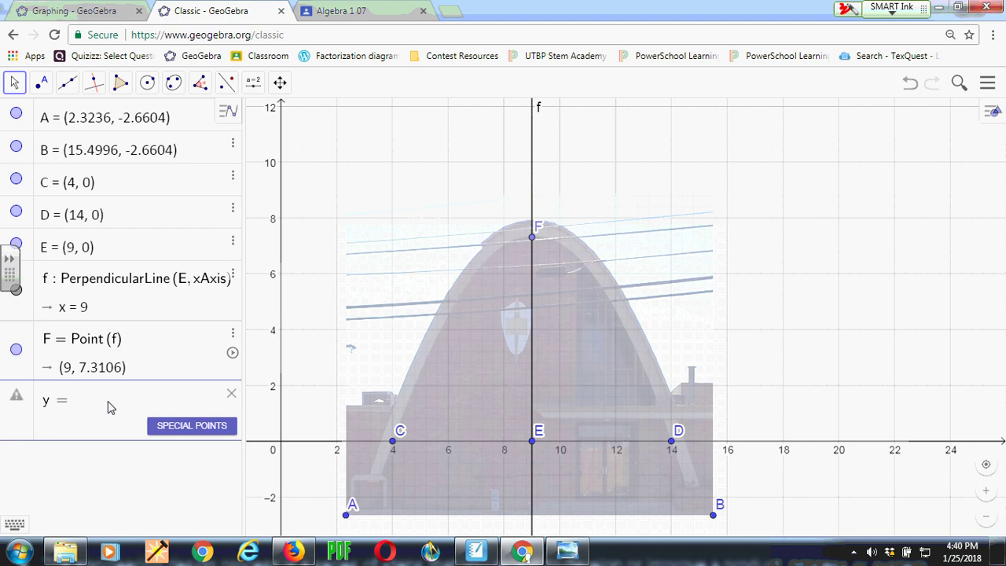
pyautogui.write('-')
pyautogui.write('0')
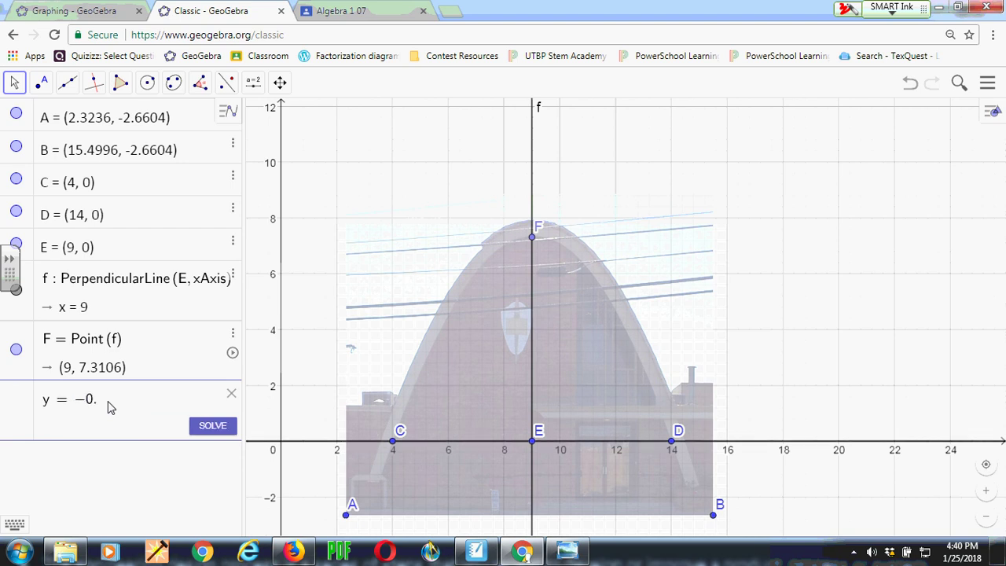
pyautogui.write('.29')
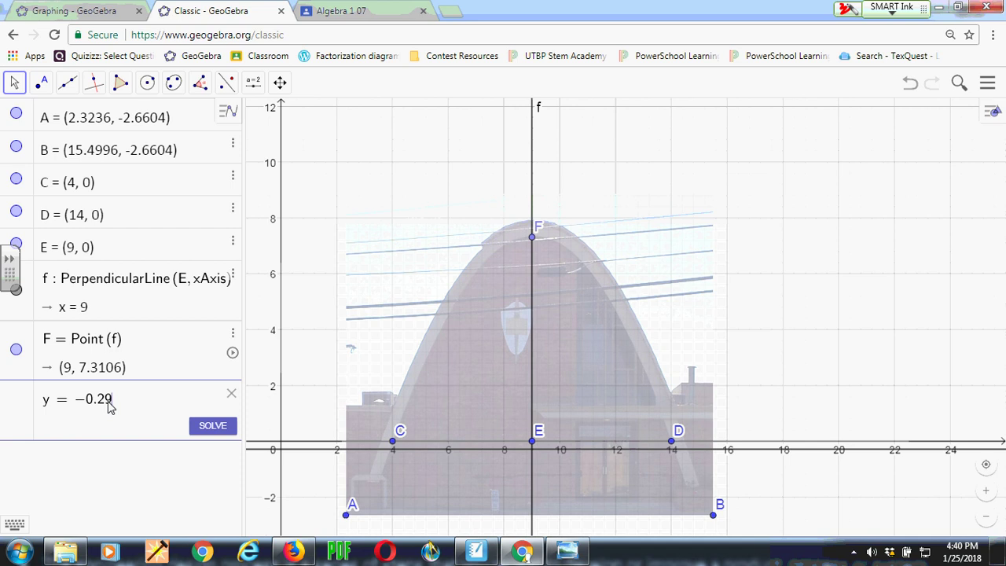
pyautogui.write('24*(')
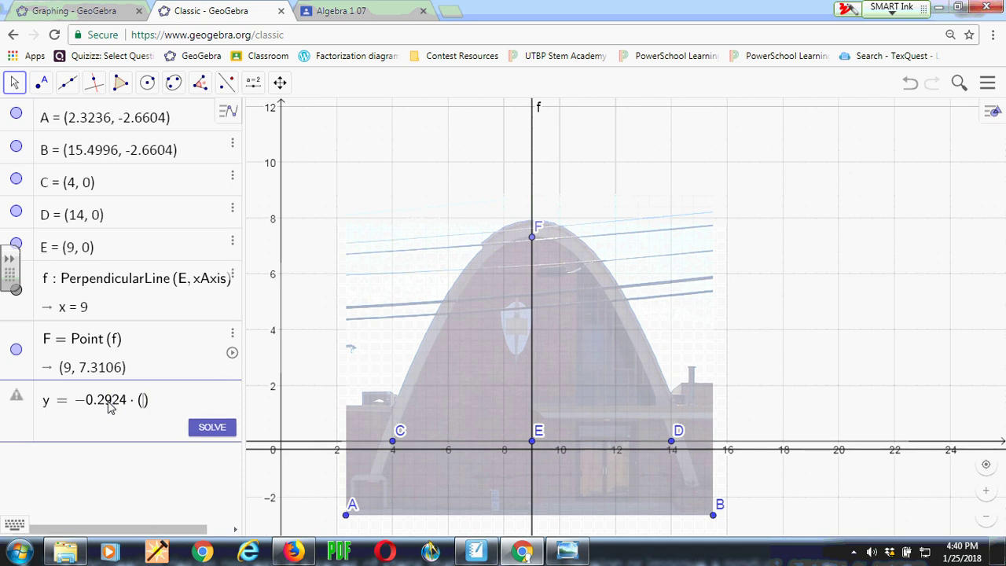
pyautogui.write('x')
pyautogui.write('-9')
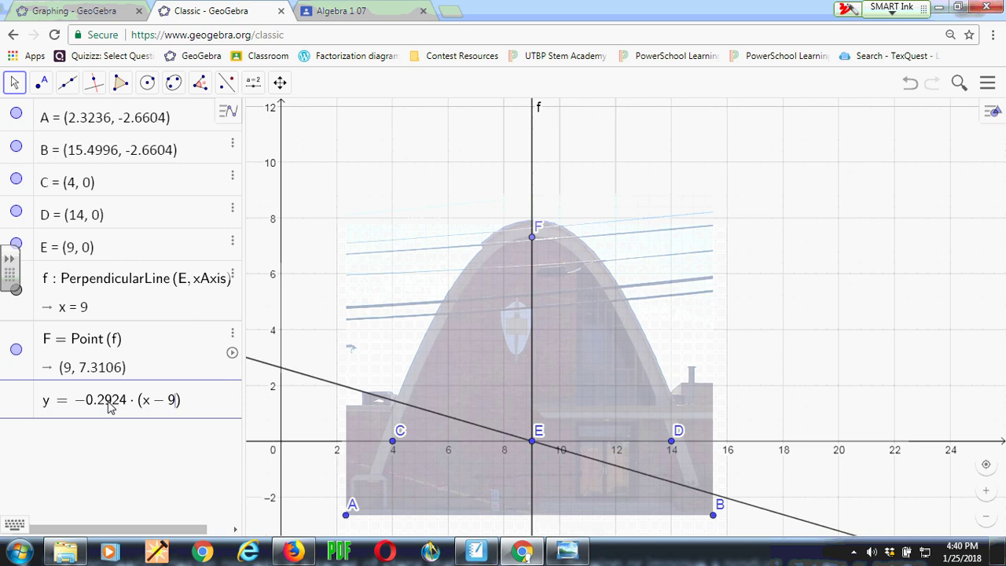
pyautogui.write('0')
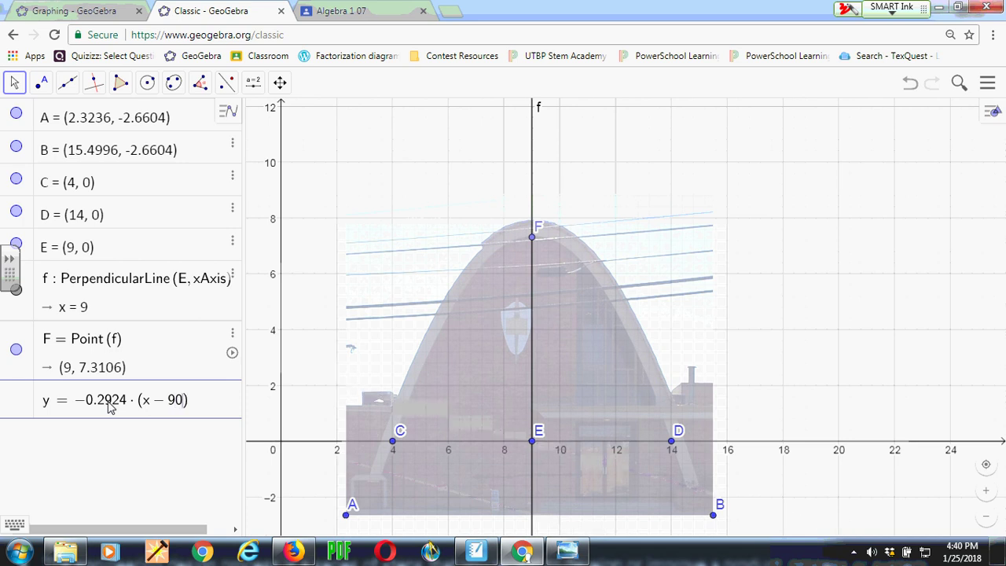
pyautogui.press('BackSpace')
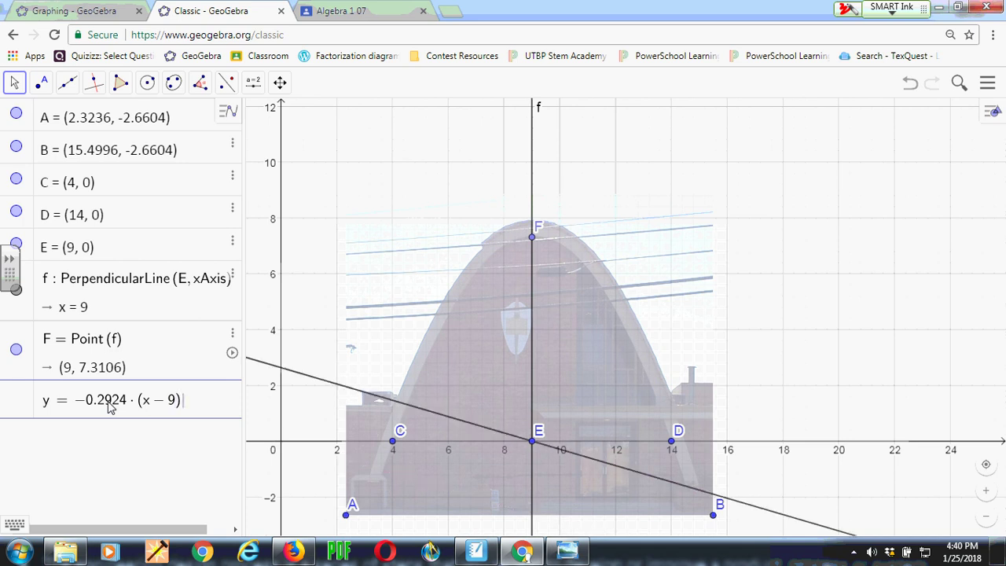
pyautogui.write('^2')
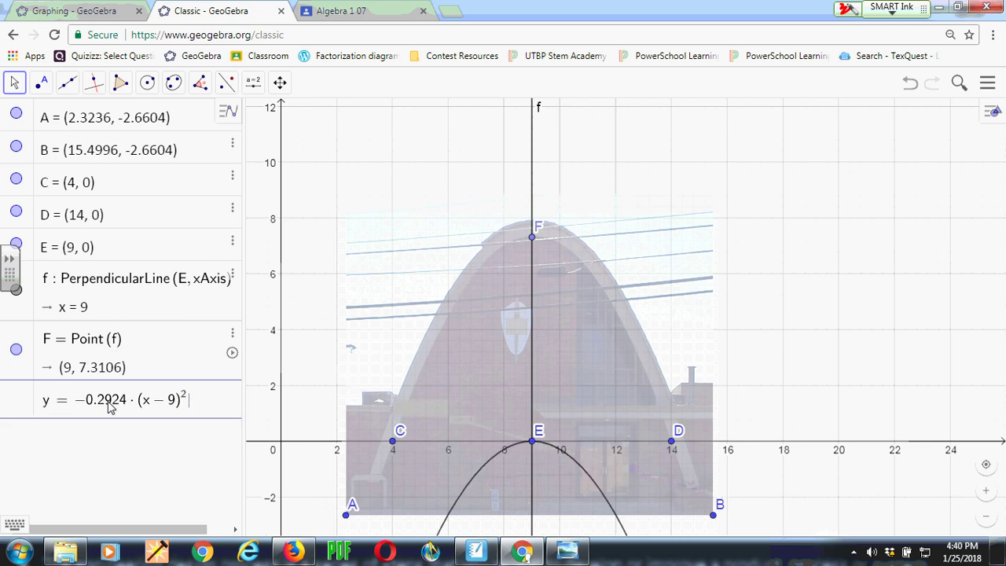
pyautogui.write('+ 7.3')
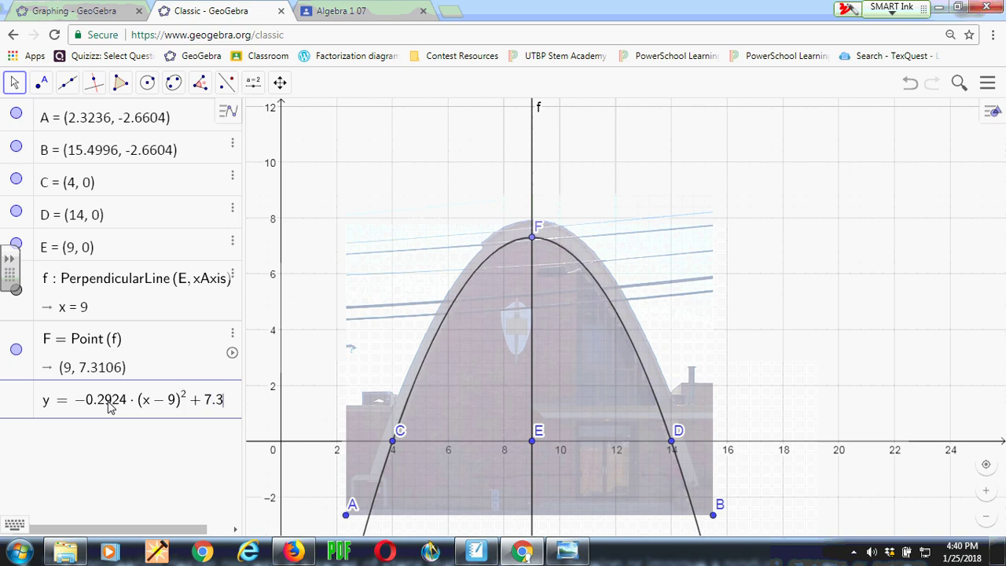
pyautogui.write('106')
pyautogui.click(15, 349)
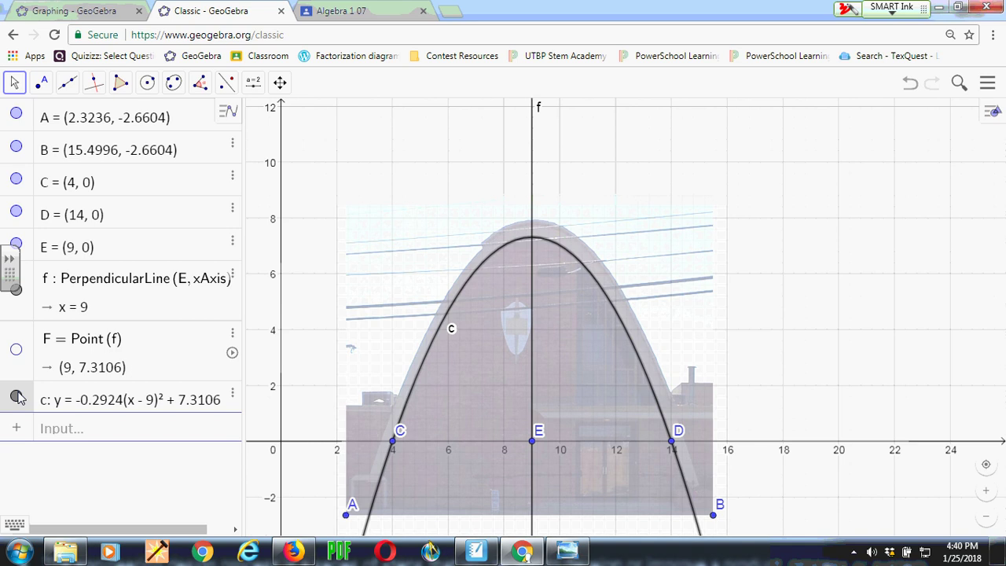
# Toggle point F's visibility off and back on.
pyautogui.click(15, 349)
pyautogui.click(15, 350)
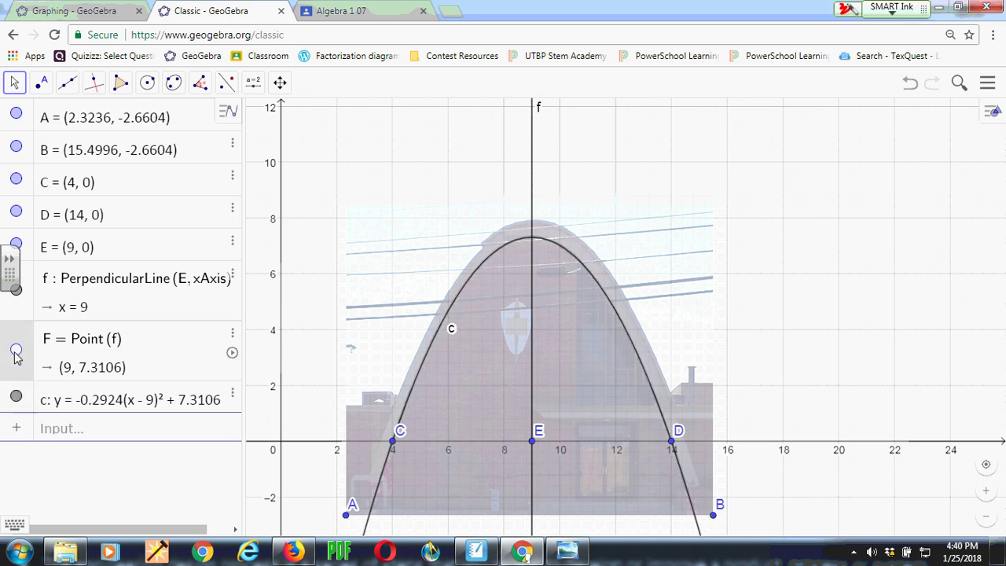
pyautogui.click(15, 350)
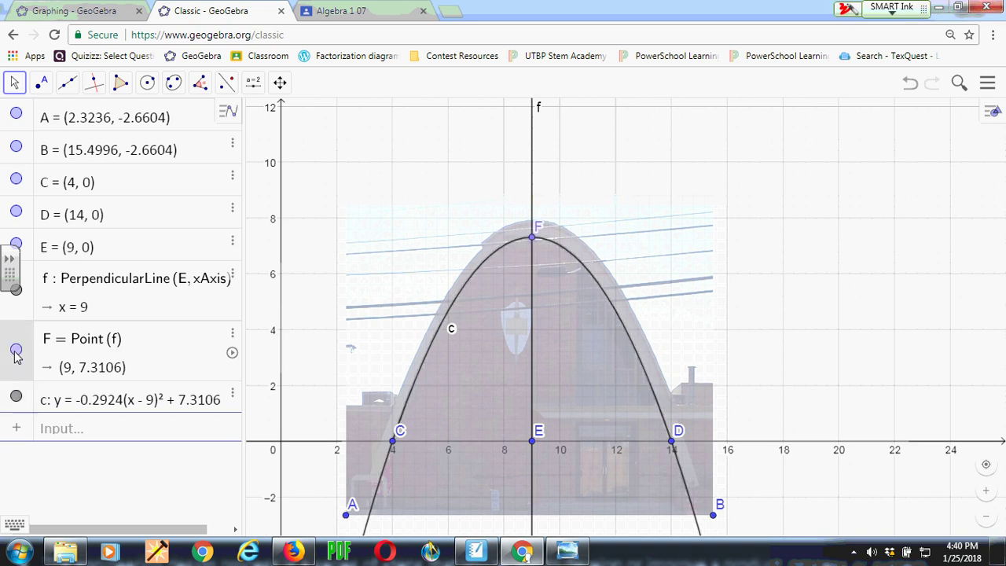
# Colour parabola c red (#FF0000) in its Settings and close the properties panel.
pyautogui.rightClick(16, 399)
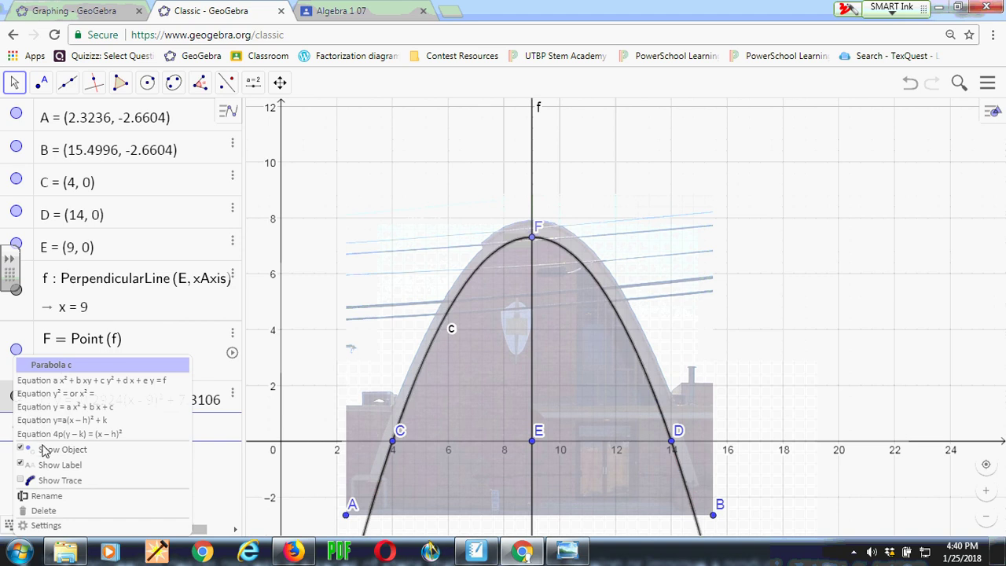
pyautogui.click(46, 525)
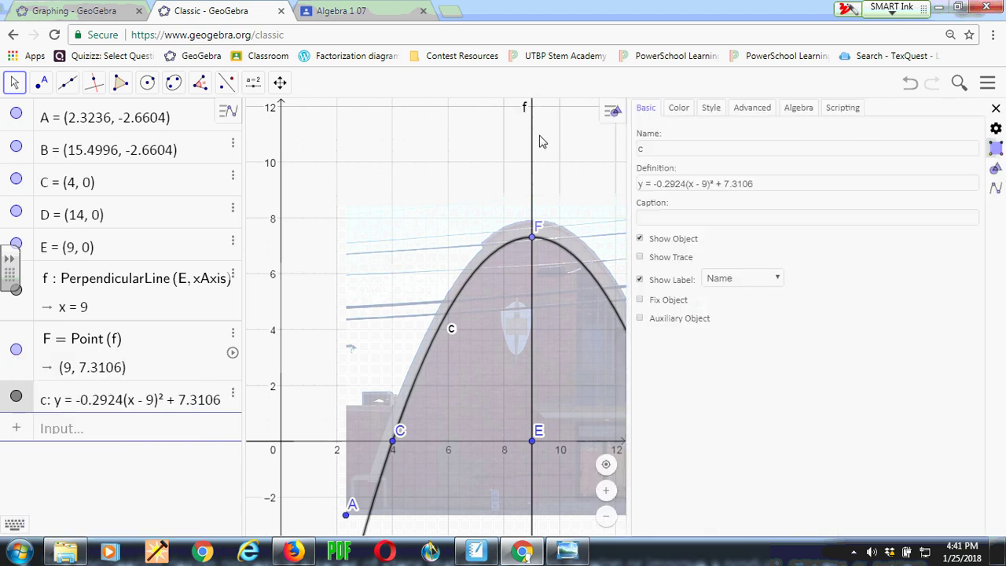
pyautogui.click(678, 108)
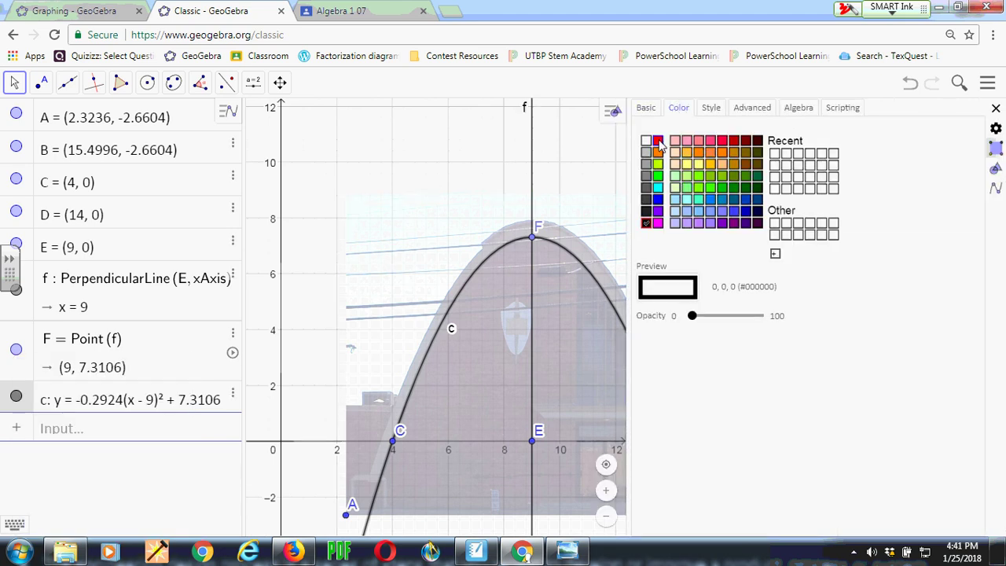
pyautogui.click(658, 142)
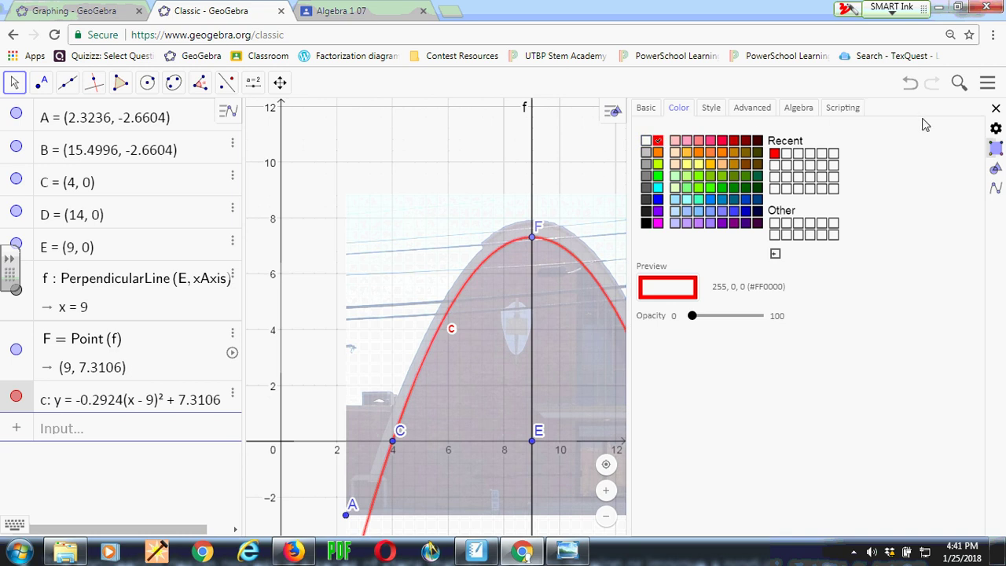
pyautogui.click(994, 110)
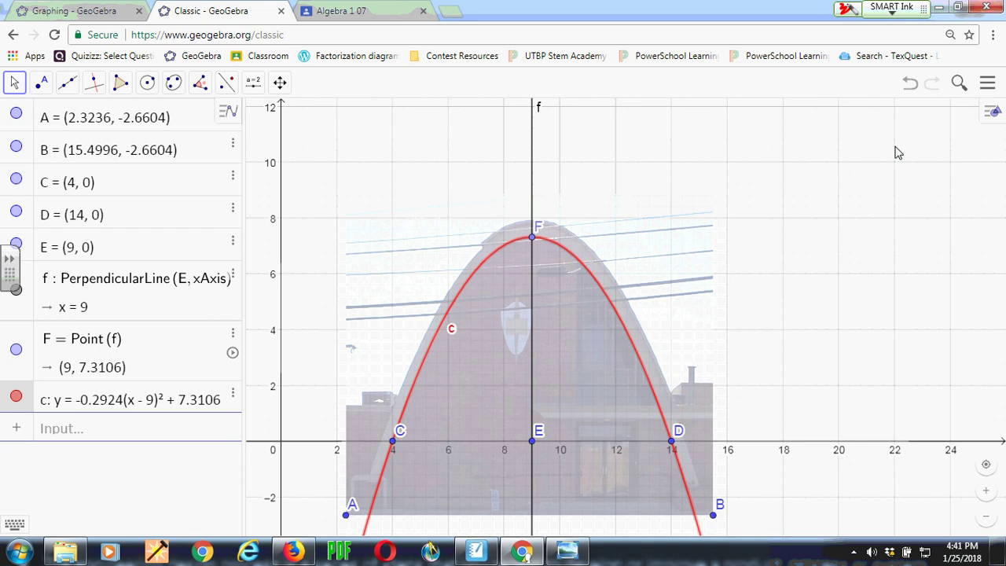
# Glance at the AllegedParabola image, then bring SMART Notebook back to the front.
pyautogui.click(567, 550)
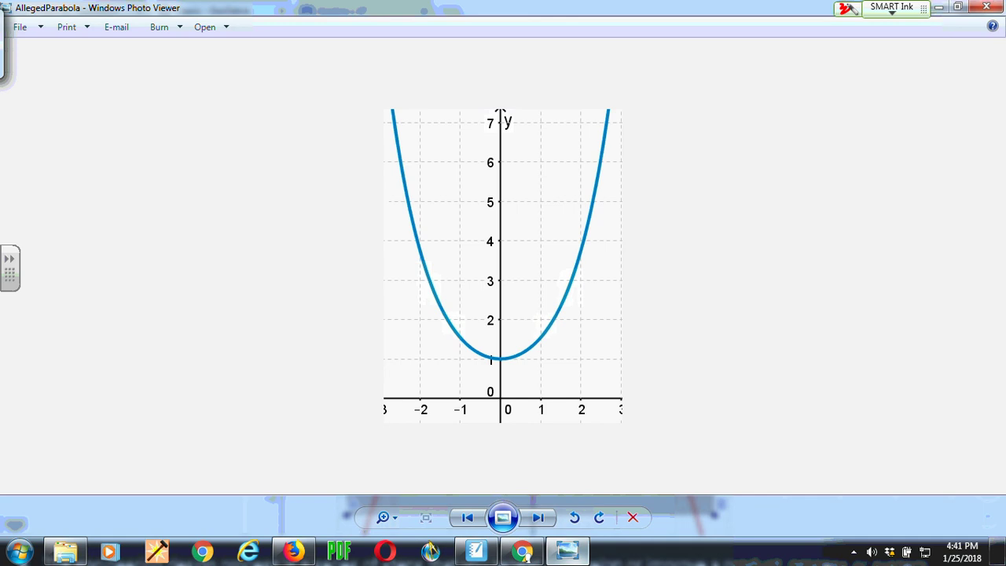
pyautogui.click(475, 550)
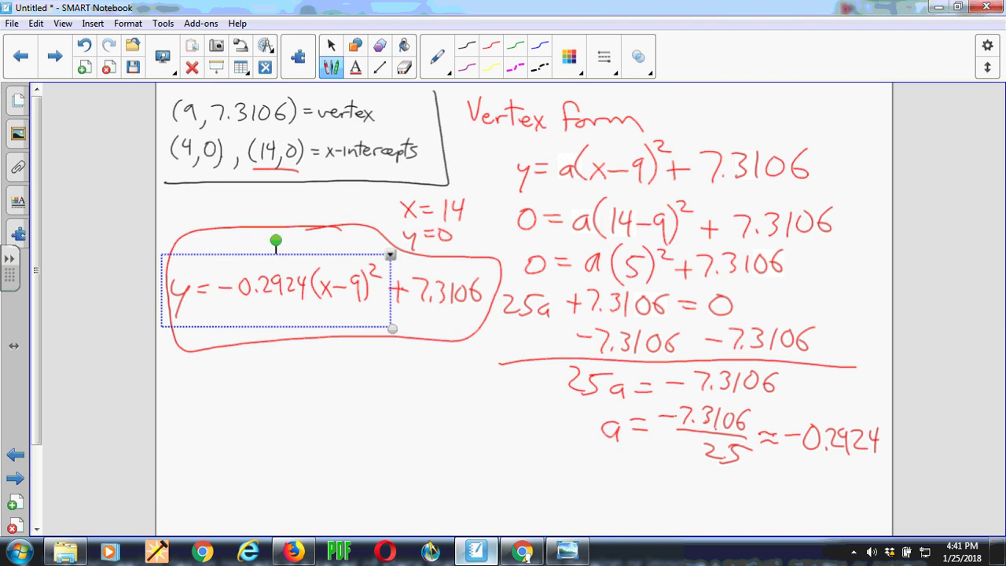
# Erase all red vertex-form working, keeping the boxed vertex and x-intercept notes.
pyautogui.click(301, 375)
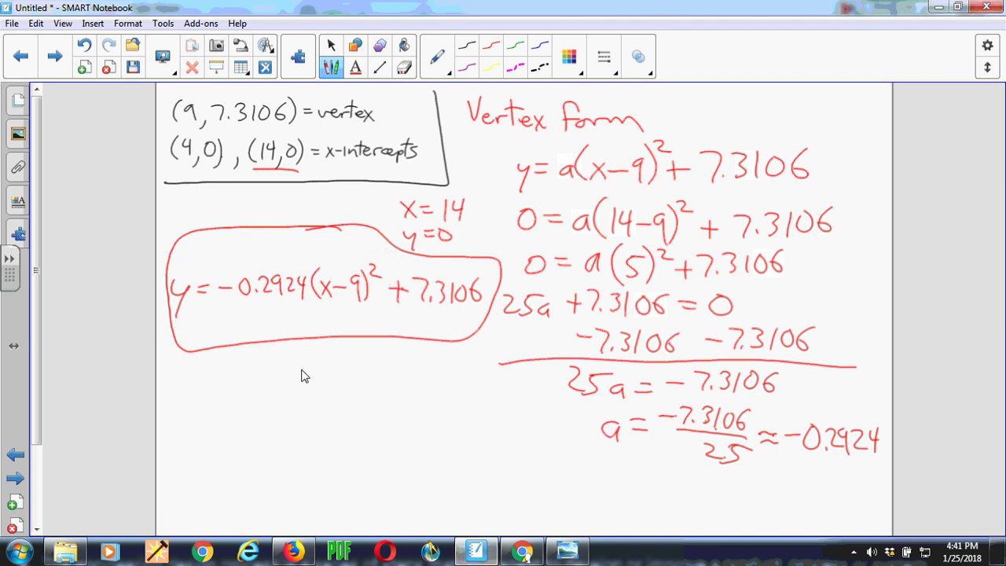
pyautogui.click(403, 67)
pyautogui.moveTo(472, 106)
pyautogui.mouseDown()
pyautogui.moveTo(595, 117)
pyautogui.moveTo(618, 164)
pyautogui.moveTo(750, 166)
pyautogui.moveTo(787, 309)
pyautogui.moveTo(766, 251)
pyautogui.moveTo(806, 299)
pyautogui.moveTo(831, 458)
pyautogui.moveTo(616, 427)
pyautogui.moveTo(790, 254)
pyautogui.moveTo(641, 417)
pyautogui.moveTo(670, 271)
pyautogui.mouseUp()
pyautogui.moveTo(357, 210)
pyautogui.mouseDown()
pyautogui.moveTo(231, 337)
pyautogui.moveTo(337, 225)
pyautogui.moveTo(302, 295)
pyautogui.mouseUp()
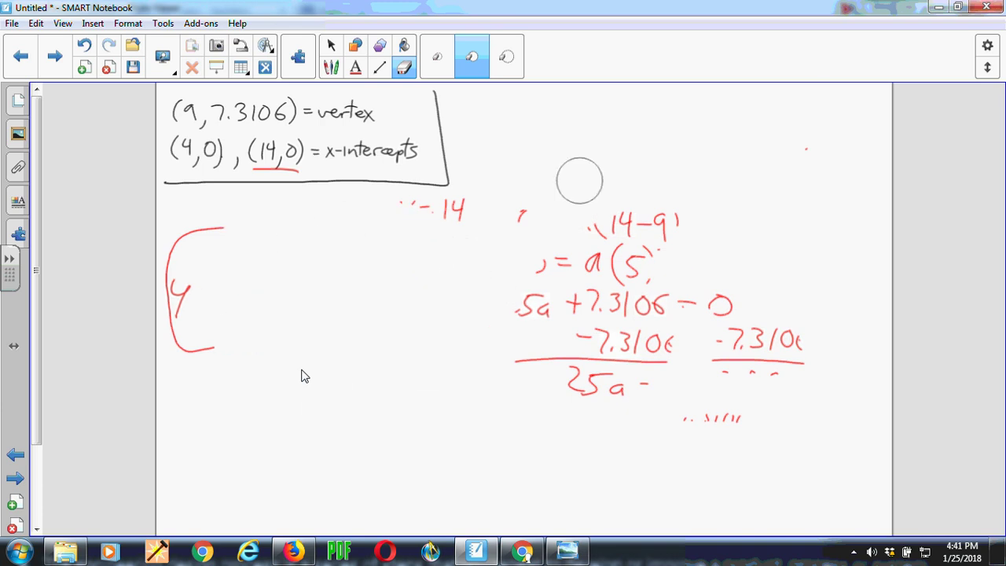
pyautogui.moveTo(730, 444)
pyautogui.mouseDown()
pyautogui.moveTo(689, 224)
pyautogui.moveTo(591, 381)
pyautogui.mouseUp()
pyautogui.moveTo(503, 245)
pyautogui.mouseDown()
pyautogui.moveTo(391, 217)
pyautogui.moveTo(488, 210)
pyautogui.mouseUp()
pyautogui.moveTo(253, 216)
pyautogui.mouseDown()
pyautogui.moveTo(224, 364)
pyautogui.moveTo(168, 314)
pyautogui.moveTo(174, 336)
pyautogui.moveTo(181, 298)
pyautogui.mouseUp()
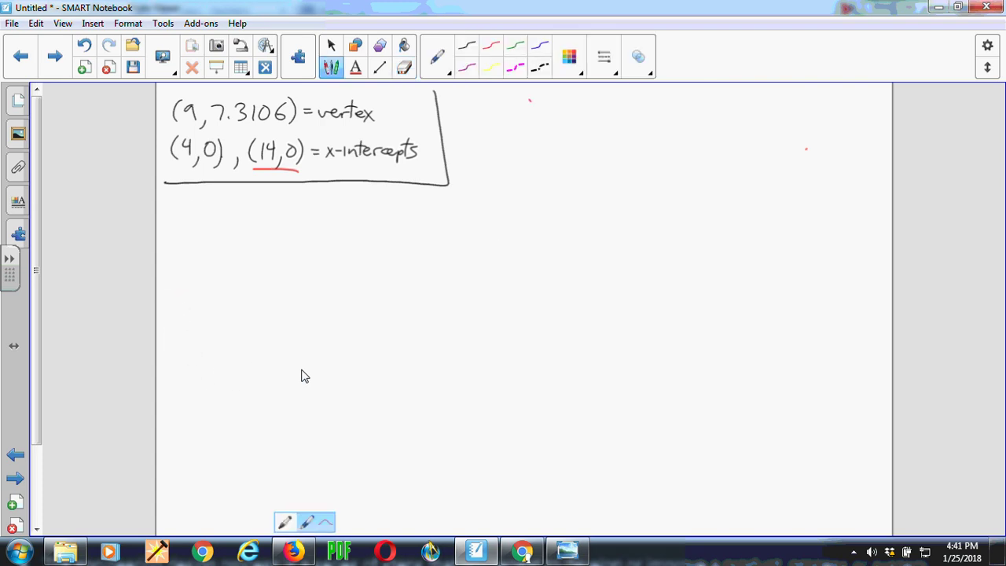
# Start writing the heading 'Factored form' in red ink.
pyautogui.moveTo(497, 101); pyautogui.dragTo(497, 135)
pyautogui.moveTo(497, 100); pyautogui.dragTo(531, 98)
pyautogui.moveTo(499, 116); pyautogui.dragTo(548, 131)
# Write the 'Factored form' heading in red ink.
pyautogui.moveTo(566, 107)
pyautogui.mouseDown()
pyautogui.moveTo(566, 135)
pyautogui.moveTo(581, 117)
pyautogui.mouseUp()
pyautogui.moveTo(581, 120); pyautogui.dragTo(603, 122)
pyautogui.moveTo(606, 125)
pyautogui.mouseDown()
pyautogui.moveTo(632, 131)
pyautogui.moveTo(622, 131)
pyautogui.mouseUp()
pyautogui.moveTo(695, 99)
pyautogui.mouseDown()
pyautogui.moveTo(667, 135)
pyautogui.moveTo(685, 123)
pyautogui.mouseUp()
pyautogui.moveTo(692, 122)
pyautogui.mouseDown()
pyautogui.moveTo(696, 132)
pyautogui.moveTo(714, 124)
pyautogui.mouseUp()
pyautogui.moveTo(722, 134)
pyautogui.mouseDown()
pyautogui.moveTo(736, 122)
pyautogui.moveTo(759, 135)
pyautogui.mouseUp()
# Write y = a(x-4)(x-14) under the heading and draw an arrow from the boxed vertex.
pyautogui.moveTo(488, 175); pyautogui.dragTo(497, 220)
pyautogui.moveTo(524, 182); pyautogui.dragTo(582, 194)
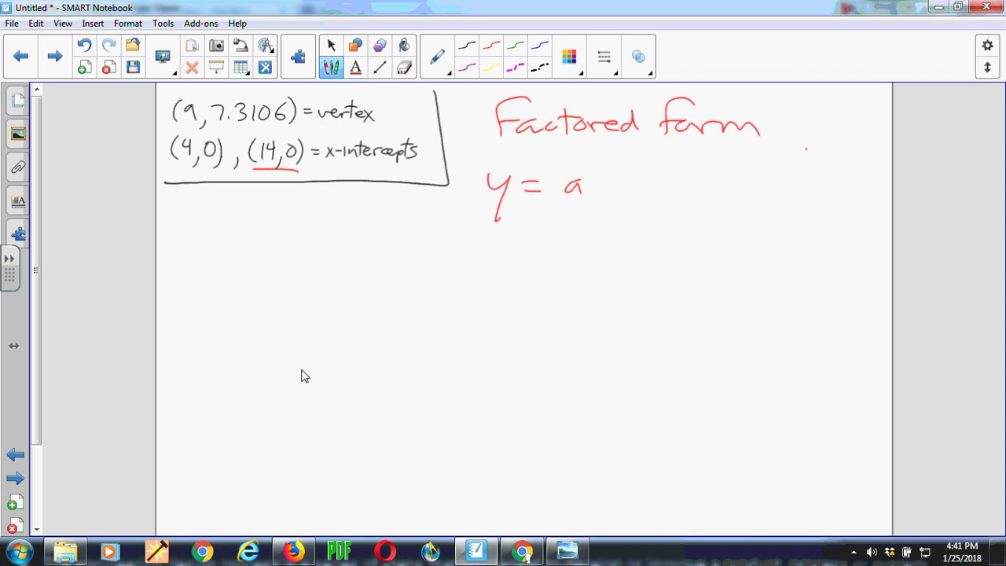
pyautogui.moveTo(601, 152)
pyautogui.mouseDown()
pyautogui.moveTo(597, 198)
pyautogui.moveTo(677, 177)
pyautogui.moveTo(671, 196)
pyautogui.mouseUp()
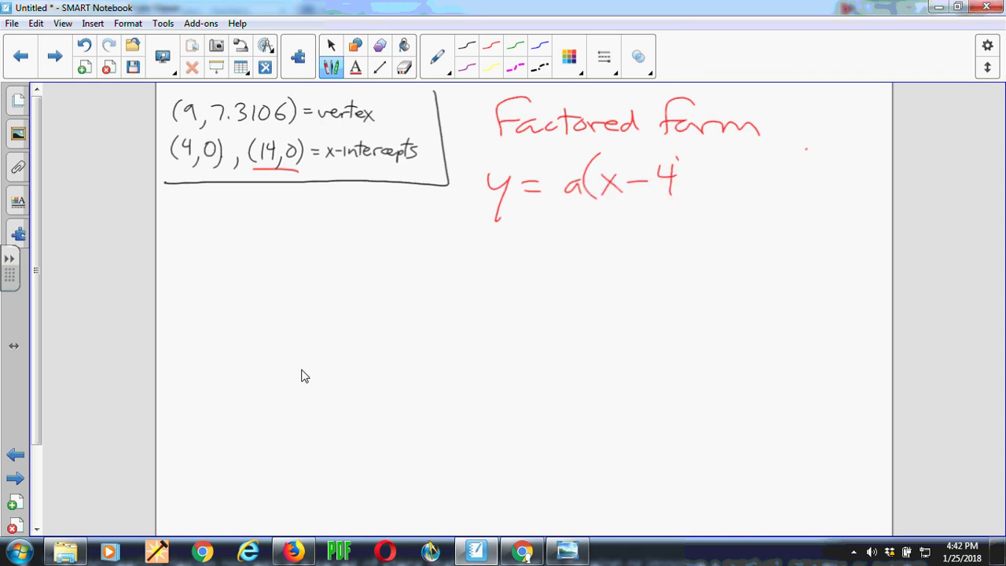
pyautogui.moveTo(674, 158); pyautogui.dragTo(676, 204)
pyautogui.moveTo(705, 158)
pyautogui.mouseDown()
pyautogui.moveTo(700, 201)
pyautogui.moveTo(723, 197)
pyautogui.moveTo(710, 197)
pyautogui.mouseUp()
pyautogui.moveTo(729, 183); pyautogui.dragTo(751, 202)
pyautogui.moveTo(768, 168)
pyautogui.mouseDown()
pyautogui.moveTo(782, 181)
pyautogui.moveTo(780, 202)
pyautogui.mouseUp()
pyautogui.moveTo(789, 153); pyautogui.dragTo(790, 204)
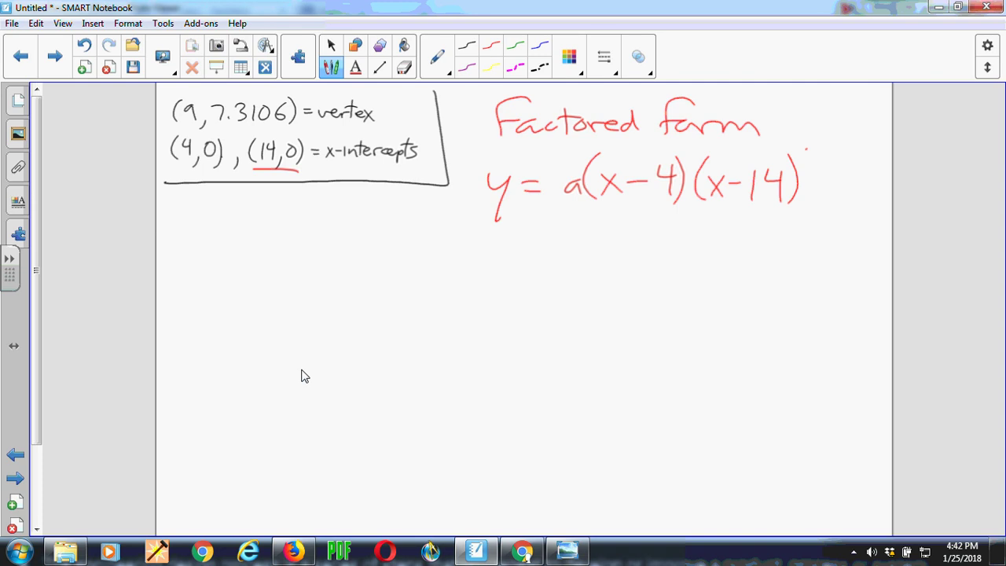
pyautogui.moveTo(165, 119)
pyautogui.mouseDown()
pyautogui.moveTo(166, 179)
pyautogui.moveTo(236, 238)
pyautogui.moveTo(306, 250)
pyautogui.mouseUp()
pyautogui.moveTo(320, 248)
pyautogui.mouseDown()
pyautogui.moveTo(315, 261)
pyautogui.moveTo(384, 233)
pyautogui.mouseUp()
# Write the vertex point (9, 7.3106) at the arrow's end.
pyautogui.click(351, 248)
pyautogui.moveTo(401, 230)
pyautogui.mouseDown()
pyautogui.moveTo(397, 248)
pyautogui.moveTo(396, 240)
pyautogui.mouseUp()
pyautogui.moveTo(404, 220); pyautogui.dragTo(405, 257)
pyautogui.moveTo(307, 210); pyautogui.dragTo(292, 261)
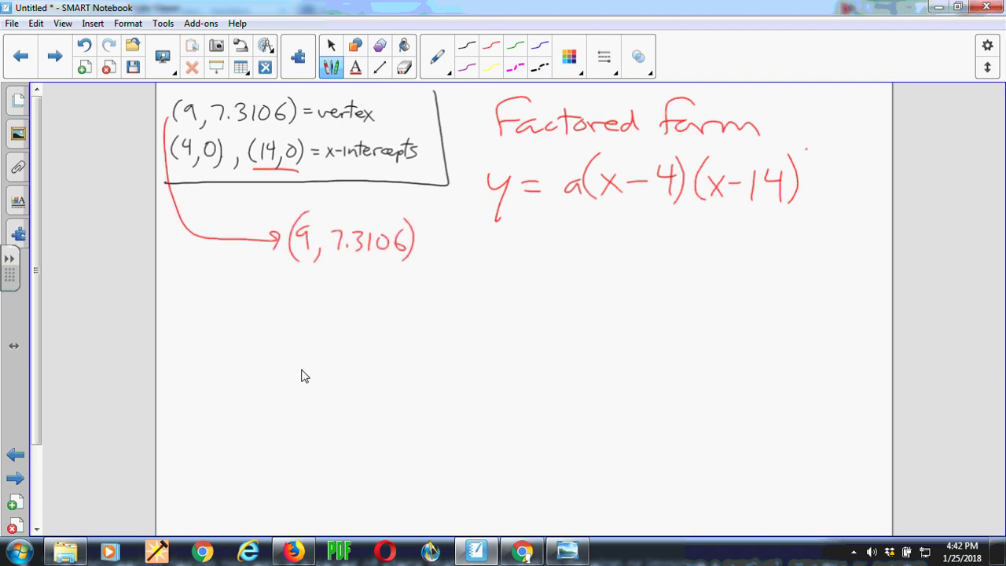
# Substitute the vertex to get 7.3106 = a(9-4)(9-14), marking factors 5 and -5.
pyautogui.moveTo(465, 245)
pyautogui.mouseDown()
pyautogui.moveTo(496, 268)
pyautogui.moveTo(513, 267)
pyautogui.moveTo(525, 250)
pyautogui.mouseUp()
pyautogui.click(488, 264)
pyautogui.moveTo(548, 242)
pyautogui.mouseDown()
pyautogui.moveTo(541, 258)
pyautogui.moveTo(568, 251)
pyautogui.mouseUp()
pyautogui.moveTo(555, 258); pyautogui.dragTo(600, 264)
pyautogui.moveTo(615, 222); pyautogui.dragTo(610, 266)
pyautogui.moveTo(630, 236)
pyautogui.mouseDown()
pyautogui.moveTo(621, 240)
pyautogui.moveTo(626, 263)
pyautogui.mouseUp()
pyautogui.moveTo(638, 248)
pyautogui.mouseDown()
pyautogui.moveTo(665, 247)
pyautogui.moveTo(660, 262)
pyautogui.mouseUp()
pyautogui.moveTo(666, 227); pyautogui.dragTo(670, 263)
pyautogui.moveTo(699, 222)
pyautogui.mouseDown()
pyautogui.moveTo(690, 262)
pyautogui.moveTo(712, 247)
pyautogui.moveTo(713, 263)
pyautogui.mouseUp()
pyautogui.moveTo(724, 246); pyautogui.dragTo(743, 264)
pyautogui.moveTo(759, 233)
pyautogui.mouseDown()
pyautogui.moveTo(769, 245)
pyautogui.moveTo(762, 264)
pyautogui.moveTo(774, 264)
pyautogui.mouseUp()
pyautogui.moveTo(610, 270)
pyautogui.mouseDown()
pyautogui.moveTo(674, 269)
pyautogui.moveTo(642, 295)
pyautogui.moveTo(665, 282)
pyautogui.mouseUp()
pyautogui.moveTo(696, 271)
pyautogui.mouseDown()
pyautogui.moveTo(775, 270)
pyautogui.moveTo(734, 286)
pyautogui.moveTo(747, 283)
pyautogui.moveTo(742, 297)
pyautogui.moveTo(761, 279)
pyautogui.mouseUp()
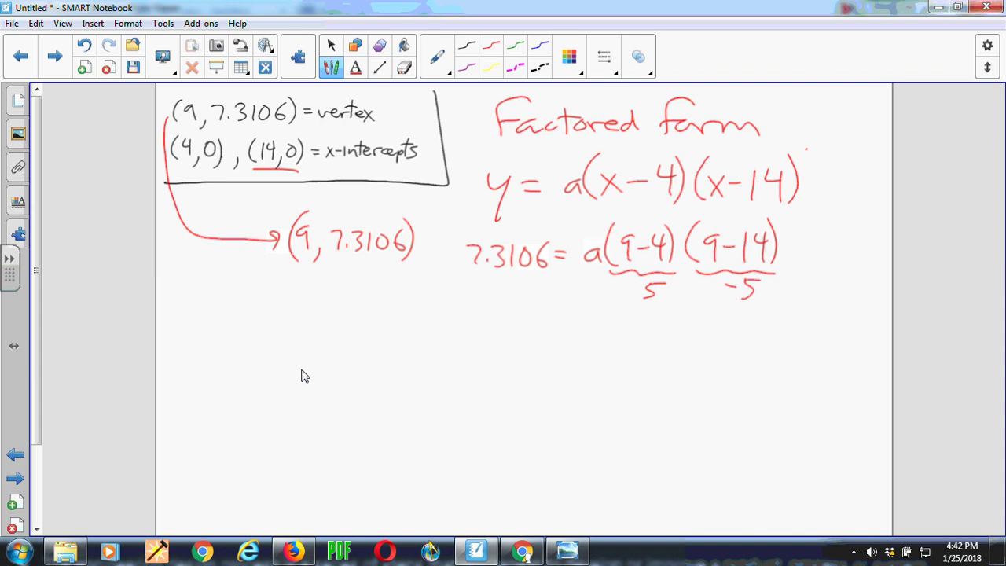
# Simplify to 7.3106 = -25a and divide both sides by -25.
pyautogui.moveTo(576, 315); pyautogui.dragTo(586, 315)
pyautogui.moveTo(591, 313); pyautogui.dragTo(610, 332)
pyautogui.moveTo(618, 312); pyautogui.dragTo(618, 333)
pyautogui.moveTo(619, 313)
pyautogui.mouseDown()
pyautogui.moveTo(632, 313)
pyautogui.moveTo(643, 334)
pyautogui.mouseUp()
pyautogui.moveTo(542, 310); pyautogui.dragTo(561, 320)
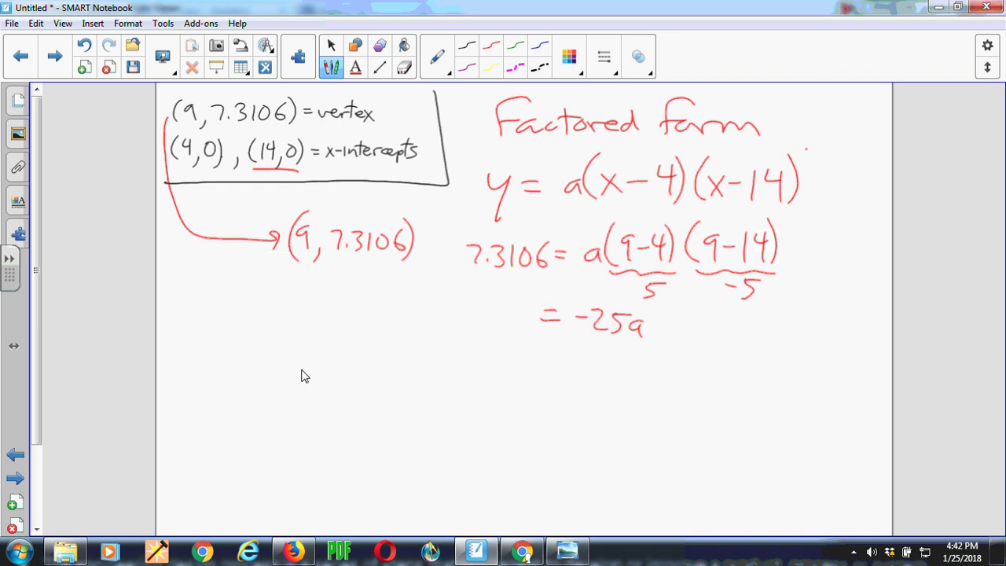
pyautogui.moveTo(470, 307)
pyautogui.mouseDown()
pyautogui.moveTo(476, 326)
pyautogui.moveTo(510, 325)
pyautogui.moveTo(520, 308)
pyautogui.mouseUp()
pyautogui.click(490, 320)
pyautogui.moveTo(531, 302); pyautogui.dragTo(527, 317)
pyautogui.moveTo(655, 338); pyautogui.dragTo(582, 342)
pyautogui.moveTo(602, 356); pyautogui.dragTo(636, 363)
pyautogui.moveTo(638, 344); pyautogui.dragTo(652, 344)
pyautogui.moveTo(471, 332); pyautogui.dragTo(533, 332)
pyautogui.moveTo(478, 348); pyautogui.dragTo(527, 360)
pyautogui.moveTo(515, 343); pyautogui.dragTo(545, 343)
# Write a = -7.3106/25 = -0.2924.
pyautogui.moveTo(606, 400)
pyautogui.mouseDown()
pyautogui.moveTo(596, 399)
pyautogui.moveTo(610, 418)
pyautogui.moveTo(581, 397)
pyautogui.mouseUp()
pyautogui.moveTo(560, 407); pyautogui.dragTo(578, 405)
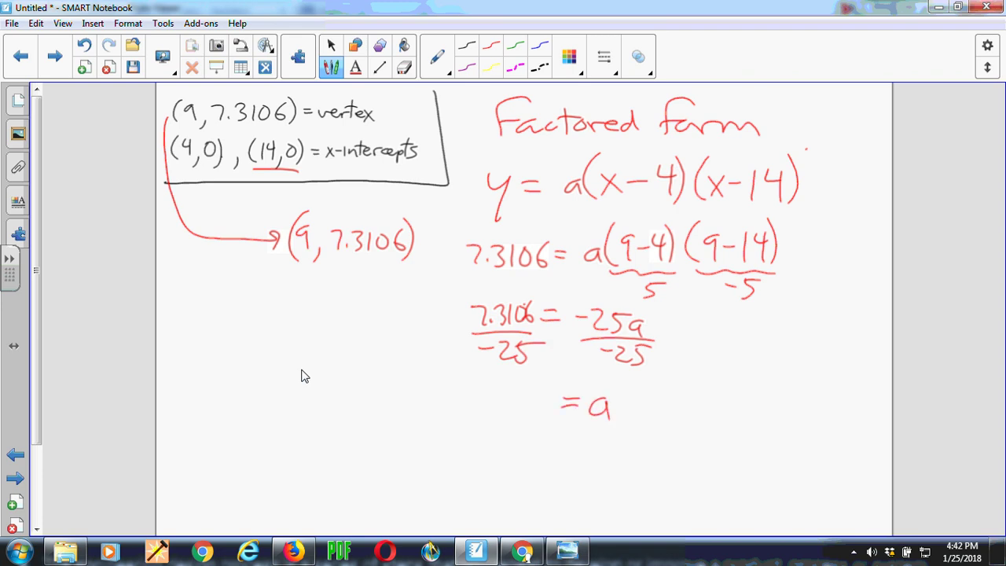
pyautogui.moveTo(434, 390)
pyautogui.mouseDown()
pyautogui.moveTo(469, 398)
pyautogui.moveTo(494, 387)
pyautogui.moveTo(485, 399)
pyautogui.mouseUp()
pyautogui.click(480, 396)
pyautogui.moveTo(502, 382)
pyautogui.mouseDown()
pyautogui.moveTo(502, 400)
pyautogui.moveTo(517, 382)
pyautogui.moveTo(528, 390)
pyautogui.mouseUp()
pyautogui.moveTo(454, 403)
pyautogui.mouseDown()
pyautogui.moveTo(532, 400)
pyautogui.moveTo(507, 429)
pyautogui.mouseUp()
pyautogui.moveTo(505, 414); pyautogui.dragTo(530, 415)
pyautogui.moveTo(393, 398)
pyautogui.mouseDown()
pyautogui.moveTo(416, 399)
pyautogui.moveTo(421, 410)
pyautogui.mouseUp()
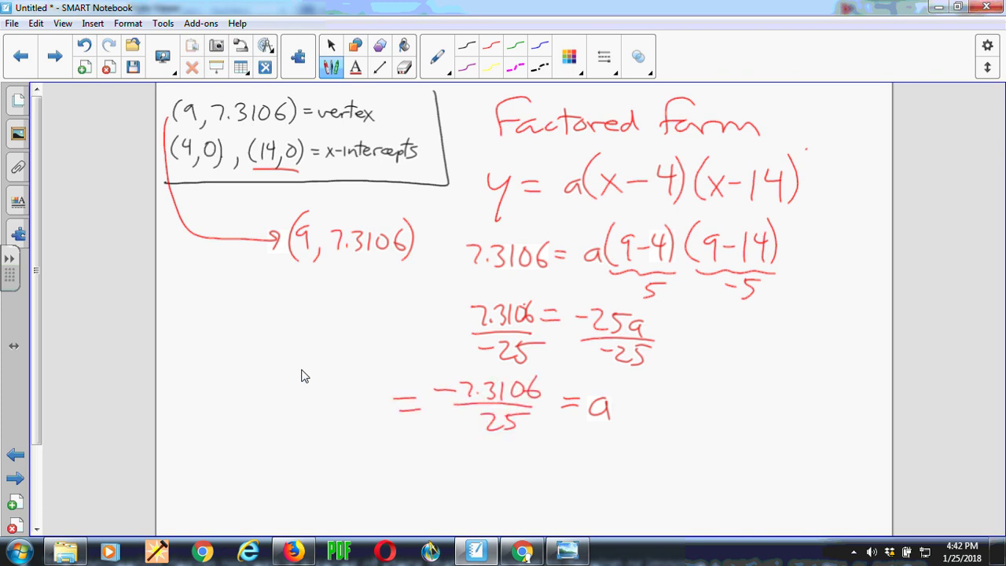
pyautogui.moveTo(245, 401); pyautogui.dragTo(261, 400)
pyautogui.moveTo(284, 386)
pyautogui.mouseDown()
pyautogui.moveTo(277, 405)
pyautogui.moveTo(286, 386)
pyautogui.moveTo(332, 410)
pyautogui.moveTo(366, 409)
pyautogui.mouseUp()
pyautogui.click(302, 408)
pyautogui.moveTo(371, 383); pyautogui.dragTo(375, 413)
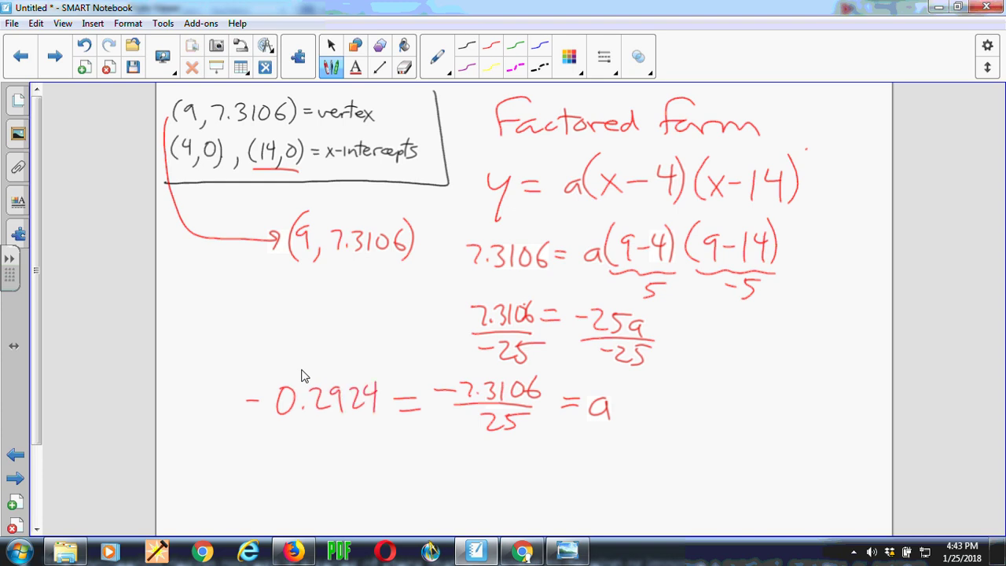
# Write the final equation y = -0.2924(x-4)(x-14), then switch back to GeoGebra.
pyautogui.moveTo(553, 453); pyautogui.dragTo(561, 467)
pyautogui.moveTo(569, 451); pyautogui.dragTo(556, 486)
pyautogui.moveTo(576, 454)
pyautogui.mouseDown()
pyautogui.moveTo(600, 464)
pyautogui.moveTo(622, 457)
pyautogui.mouseUp()
pyautogui.moveTo(635, 445)
pyautogui.mouseDown()
pyautogui.moveTo(629, 457)
pyautogui.moveTo(636, 445)
pyautogui.moveTo(668, 466)
pyautogui.moveTo(720, 453)
pyautogui.moveTo(715, 470)
pyautogui.mouseUp()
pyautogui.click(648, 465)
pyautogui.moveTo(739, 432)
pyautogui.mouseDown()
pyautogui.moveTo(729, 468)
pyautogui.moveTo(751, 465)
pyautogui.moveTo(739, 464)
pyautogui.mouseUp()
pyautogui.moveTo(748, 454); pyautogui.dragTo(772, 451)
pyautogui.moveTo(780, 442); pyautogui.dragTo(781, 474)
pyautogui.moveTo(786, 431); pyautogui.dragTo(793, 475)
pyautogui.moveTo(806, 434)
pyautogui.mouseDown()
pyautogui.moveTo(816, 445)
pyautogui.moveTo(809, 471)
pyautogui.moveTo(828, 464)
pyautogui.mouseUp()
pyautogui.moveTo(829, 446)
pyautogui.mouseDown()
pyautogui.moveTo(816, 464)
pyautogui.moveTo(844, 455)
pyautogui.mouseUp()
pyautogui.moveTo(851, 442)
pyautogui.mouseDown()
pyautogui.moveTo(848, 469)
pyautogui.moveTo(859, 456)
pyautogui.mouseUp()
pyautogui.moveTo(859, 455)
pyautogui.mouseDown()
pyautogui.moveTo(875, 453)
pyautogui.moveTo(872, 472)
pyautogui.mouseUp()
pyautogui.moveTo(876, 429); pyautogui.dragTo(877, 474)
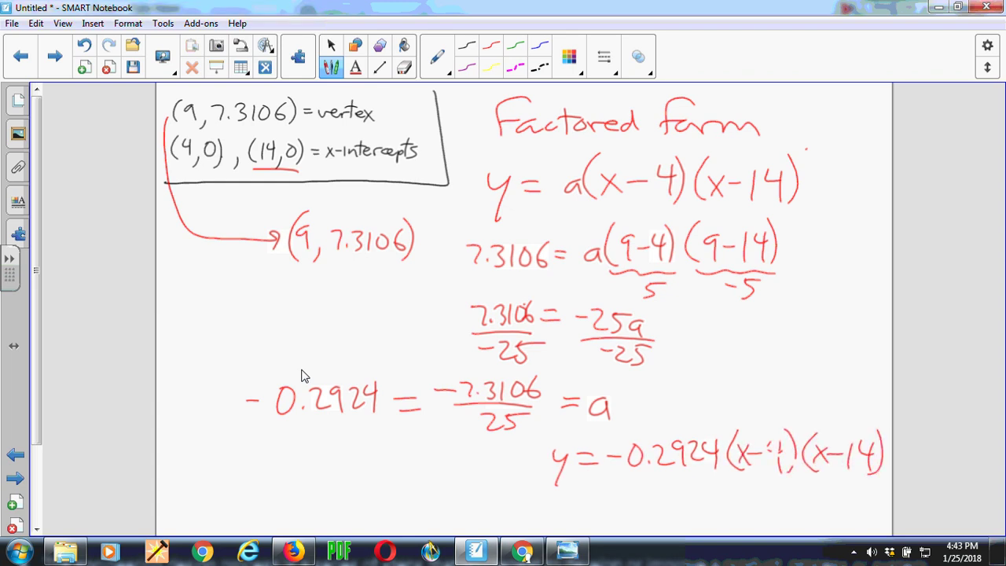
pyautogui.hotkey('alt', 'Tab')
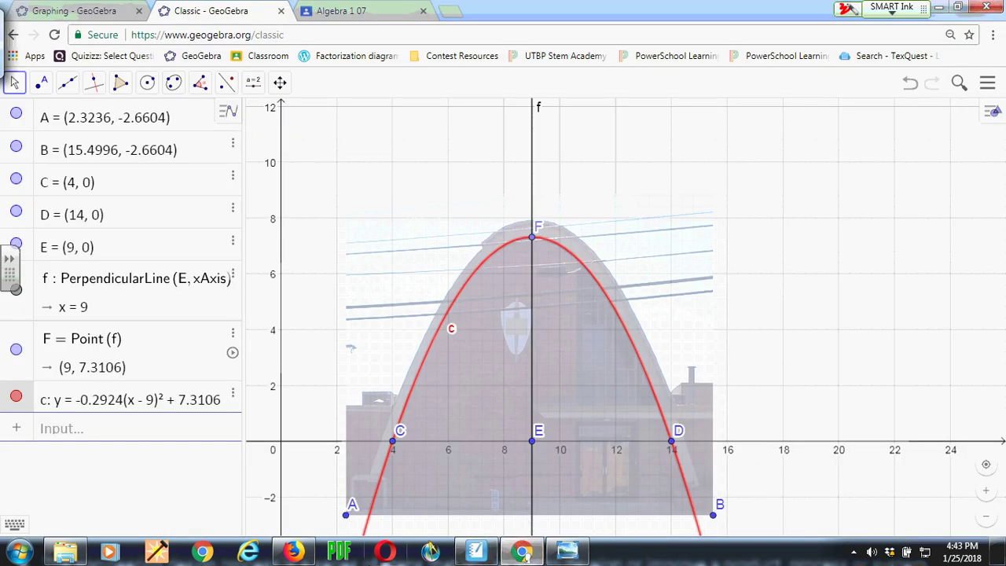
# Enter y=-0.2924*(x-4)*(x-14) in the Input bar, creating function d over parabola c.
pyautogui.click(77, 437)
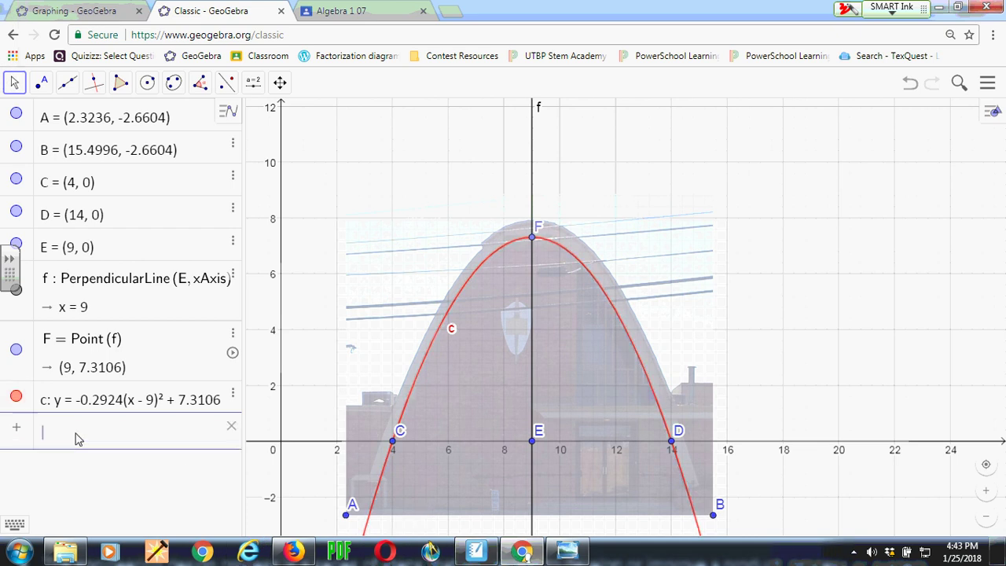
pyautogui.write('y')
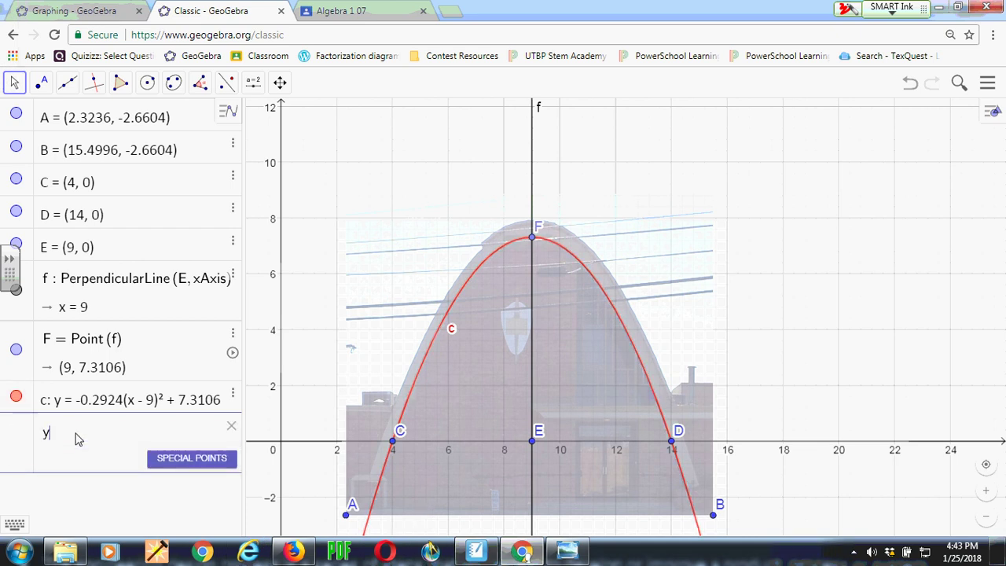
pyautogui.write('=-0.2')
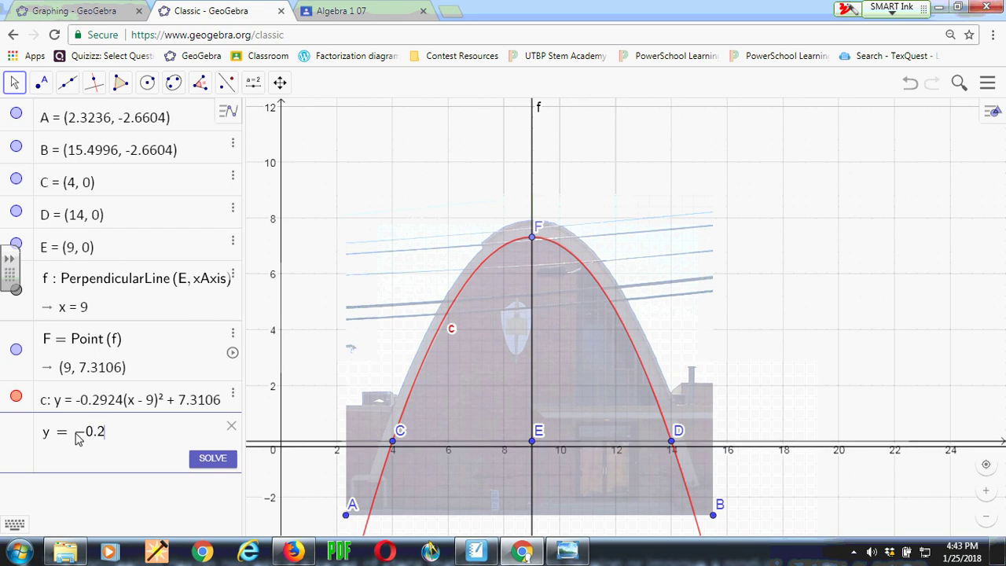
pyautogui.write('924')
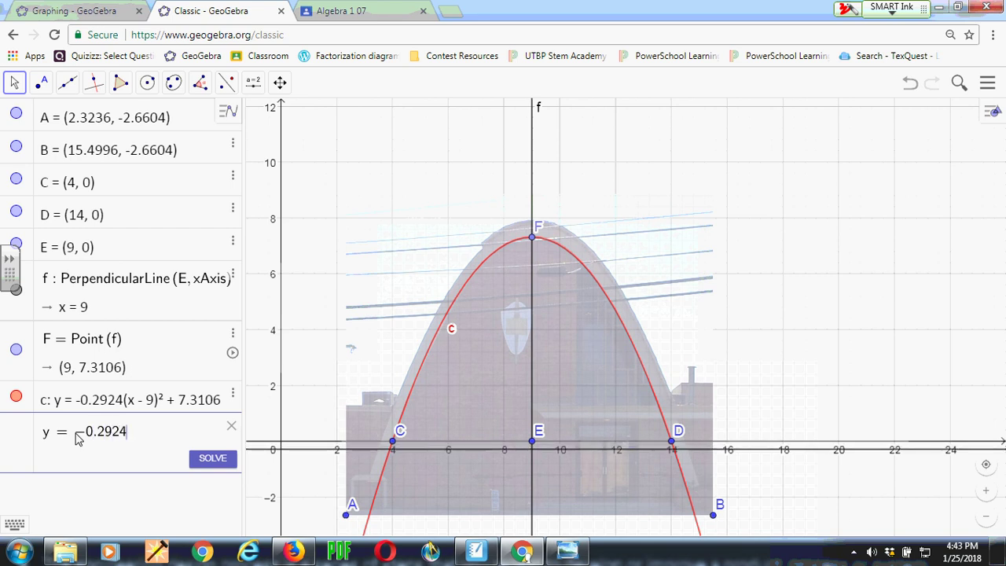
pyautogui.write('*(x')
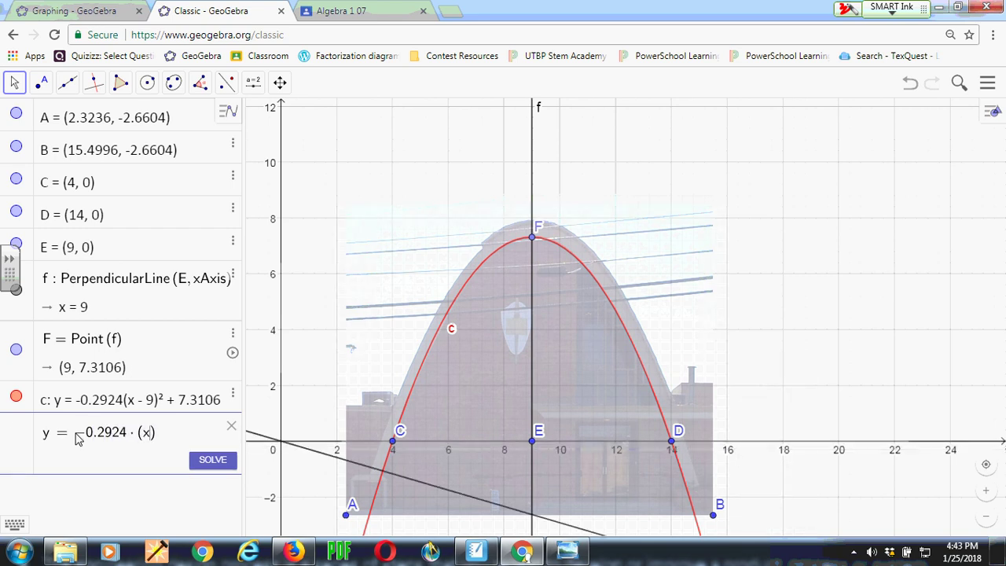
pyautogui.write('-4')
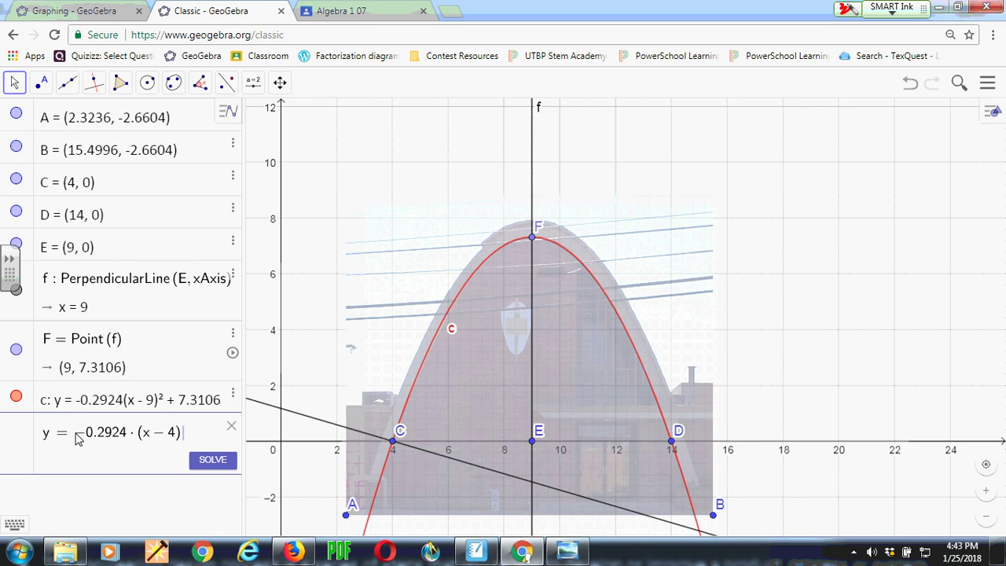
pyautogui.write(')*(x-14')
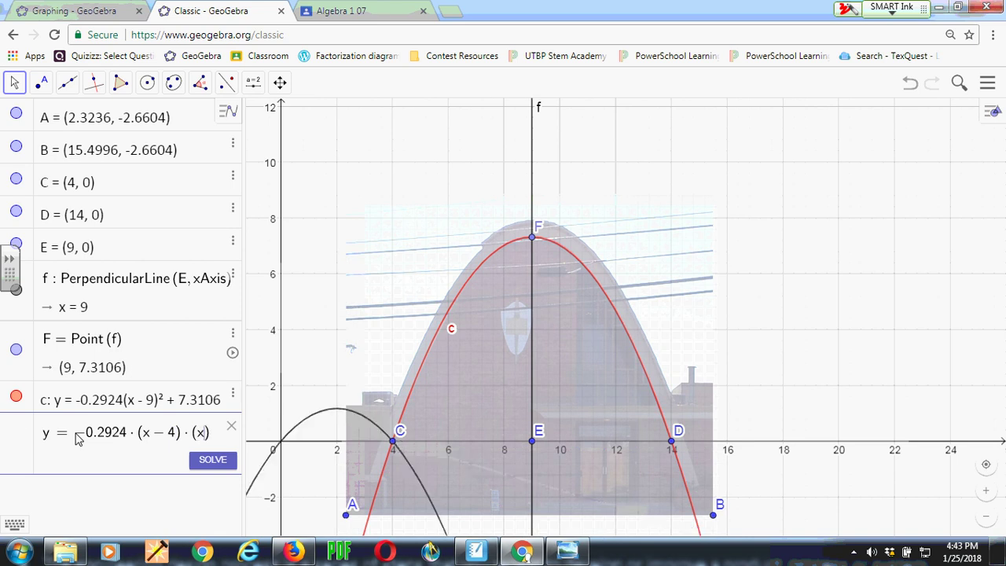
pyautogui.write(')')
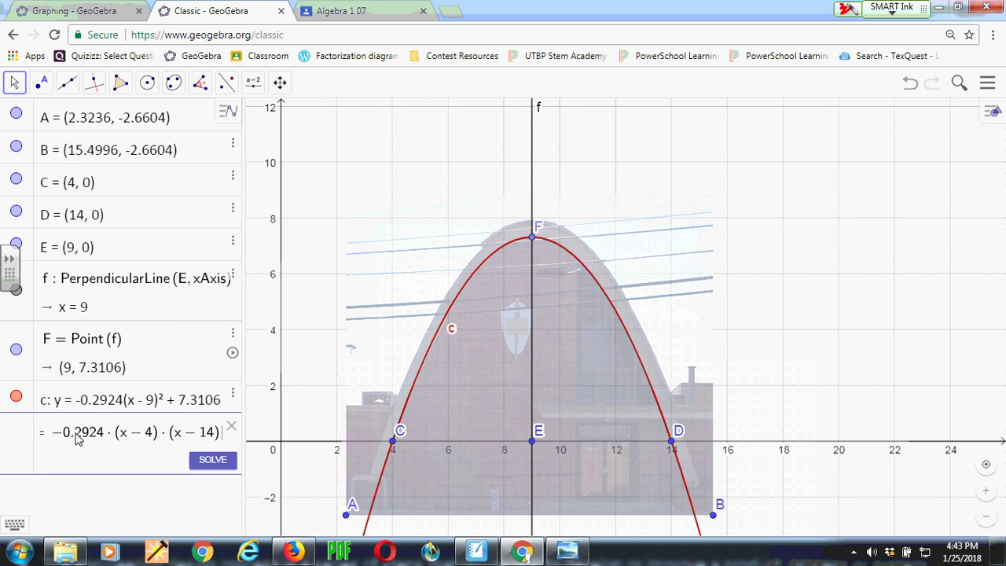
pyautogui.press('Return')
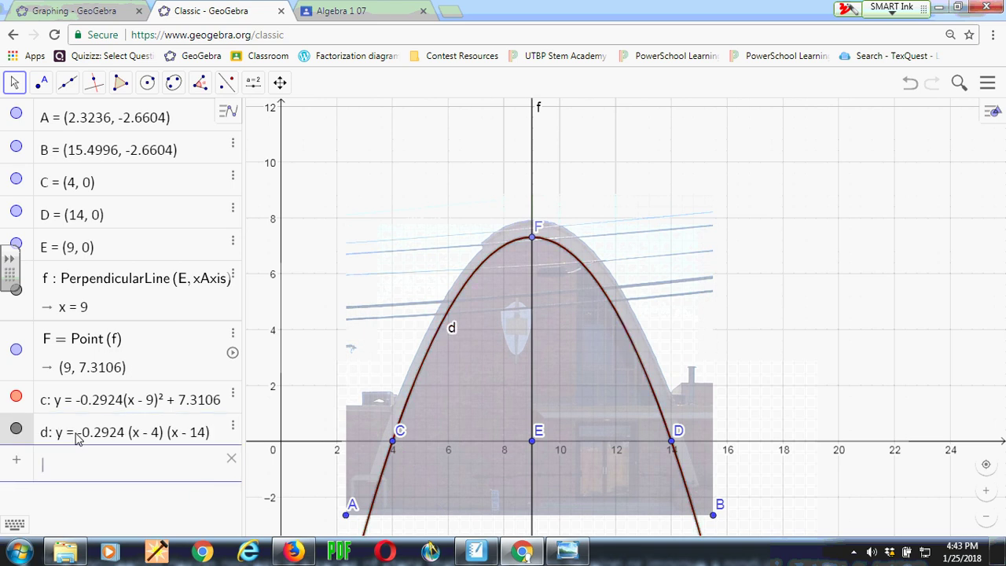
pyautogui.click(17, 430)
pyautogui.click(17, 430)
pyautogui.click(17, 398)
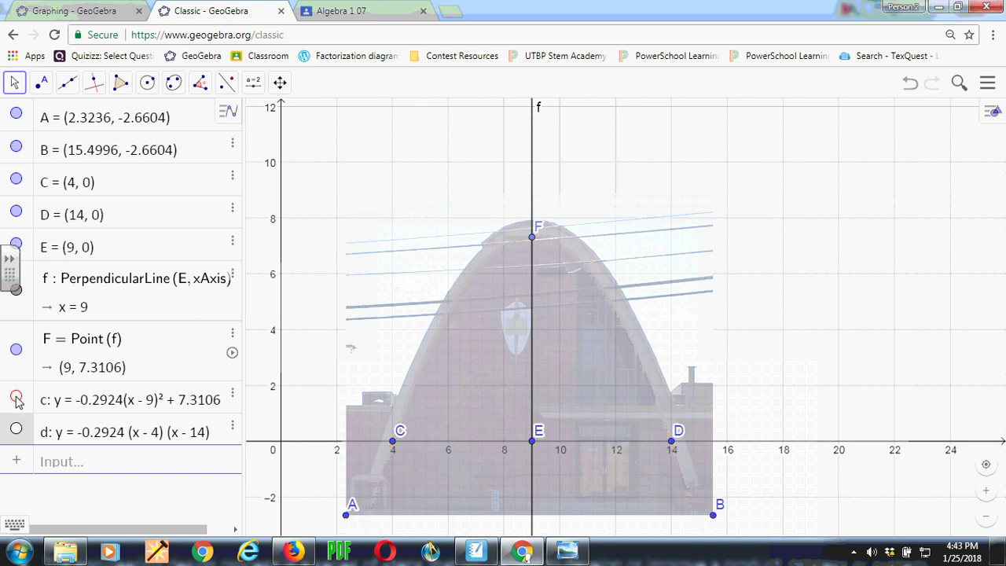
pyautogui.click(17, 397)
pyautogui.click(16, 398)
pyautogui.click(17, 398)
pyautogui.click(16, 398)
pyautogui.click(17, 429)
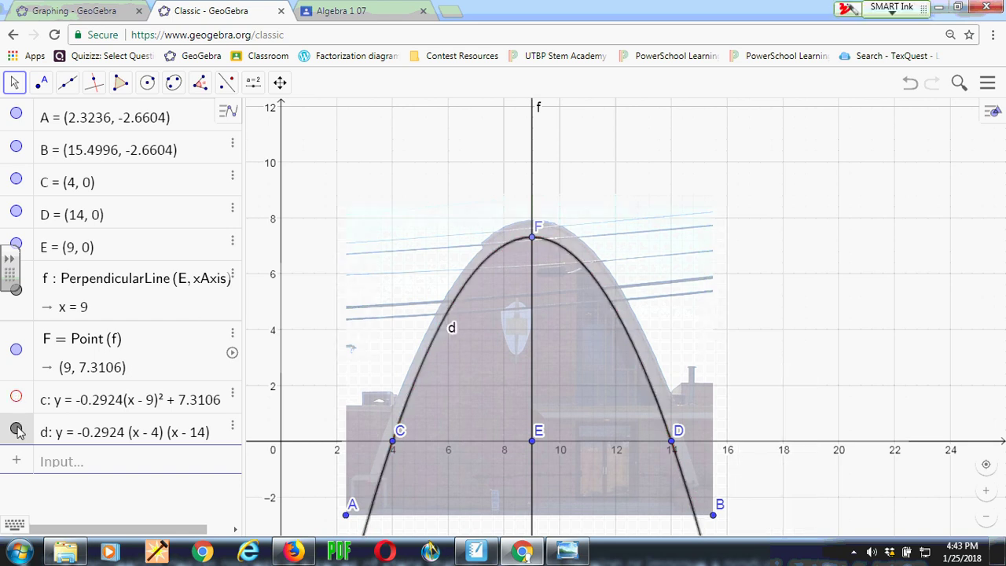
pyautogui.click(18, 430)
pyautogui.click(17, 430)
pyautogui.click(18, 430)
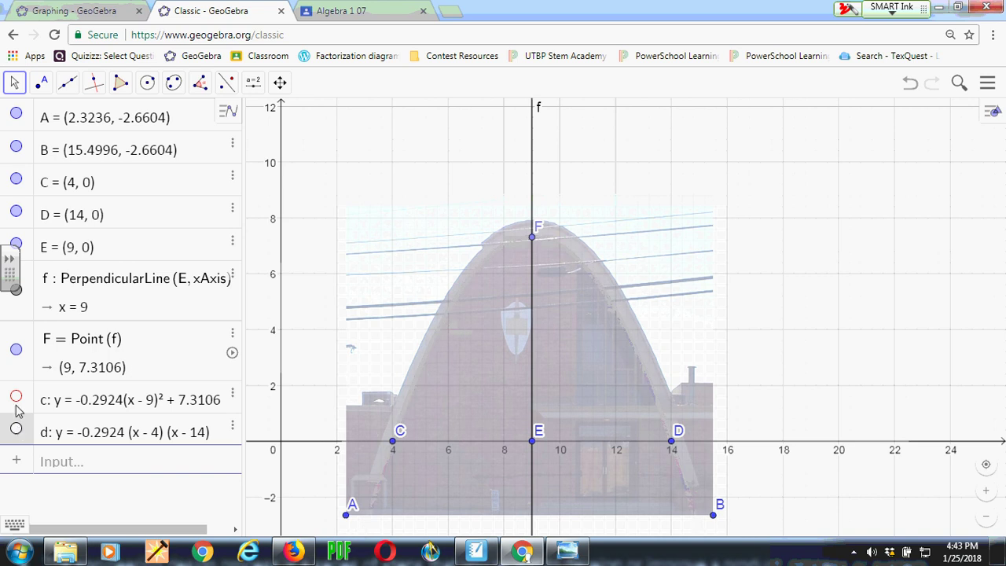
pyautogui.click(16, 397)
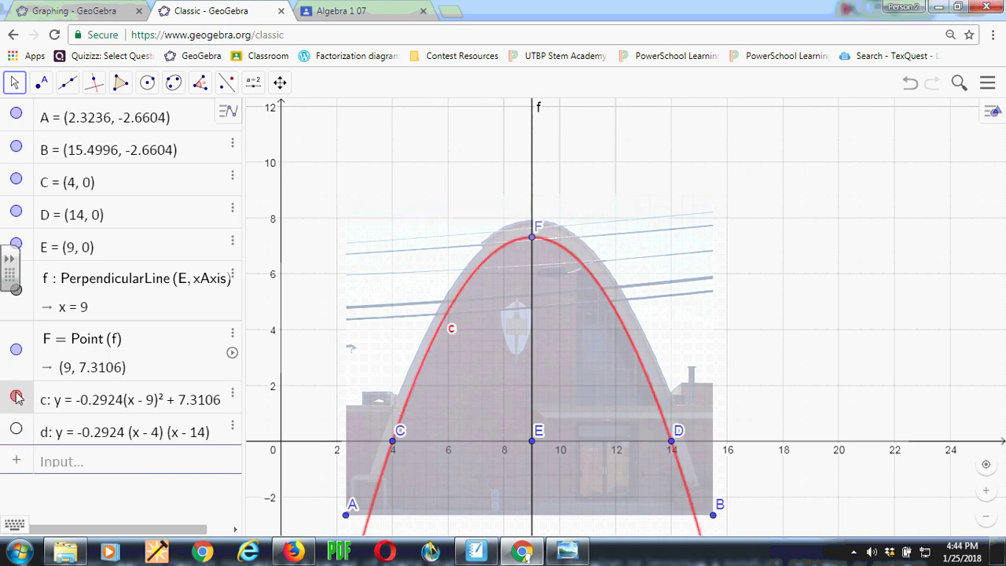
pyautogui.click(16, 397)
pyautogui.click(16, 397)
pyautogui.click(17, 396)
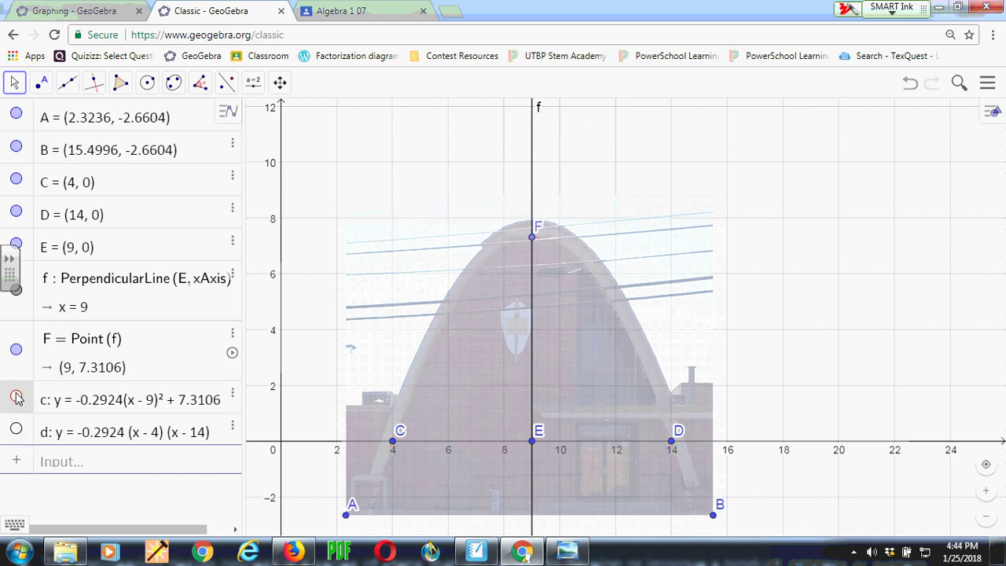
pyautogui.click(16, 430)
pyautogui.click(17, 430)
pyautogui.click(16, 430)
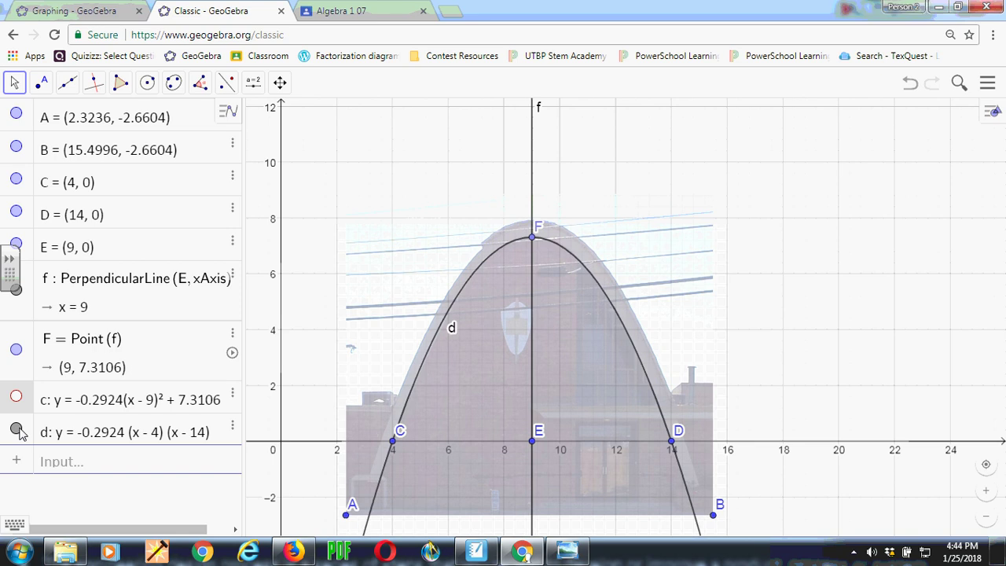
pyautogui.click(17, 430)
pyautogui.click(16, 430)
pyautogui.click(17, 396)
pyautogui.click(17, 397)
pyautogui.click(16, 397)
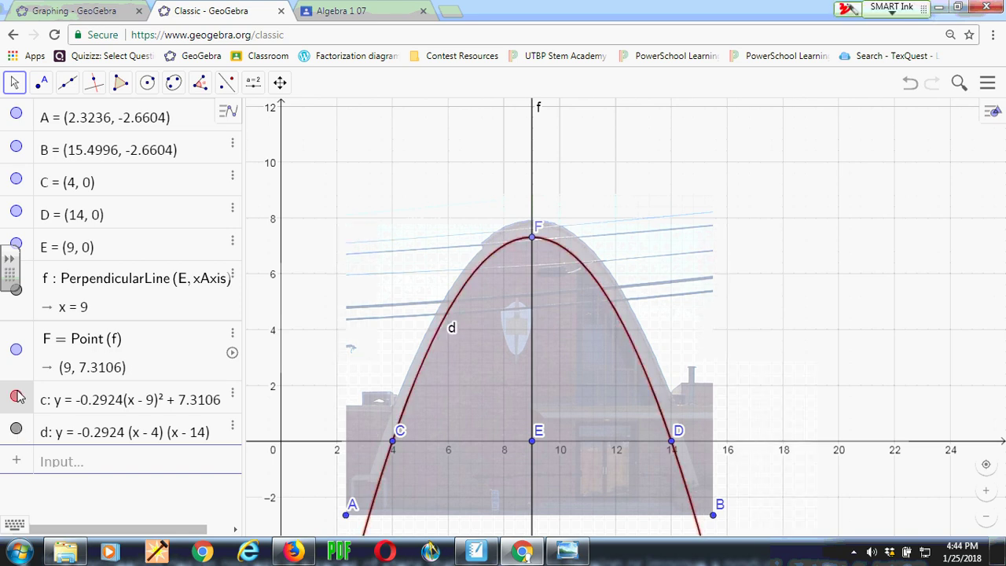
pyautogui.click(17, 430)
pyautogui.click(16, 430)
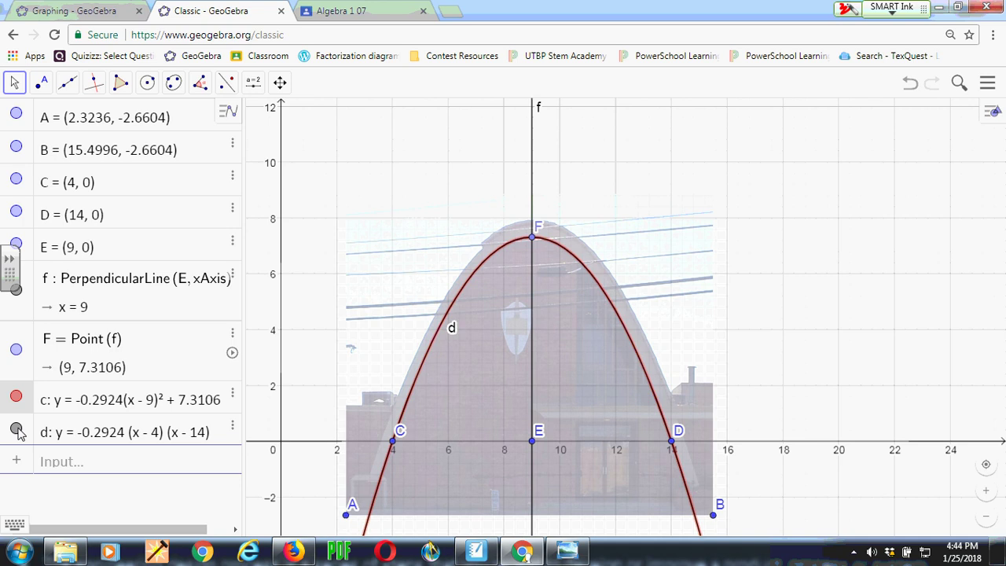